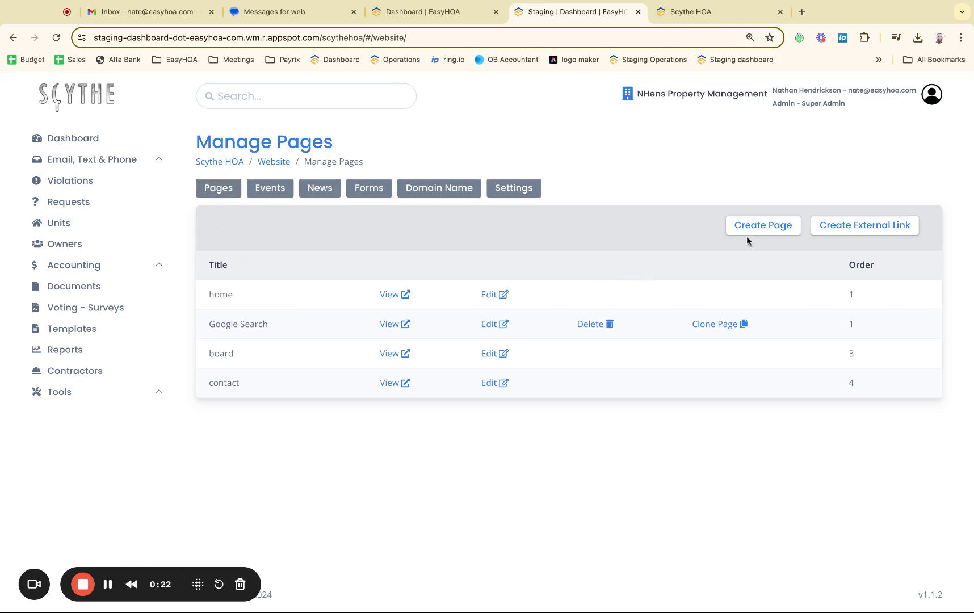
Step: Open the website's home page for editing and look at its Visibility options
scroll(776, 232, down, 1)
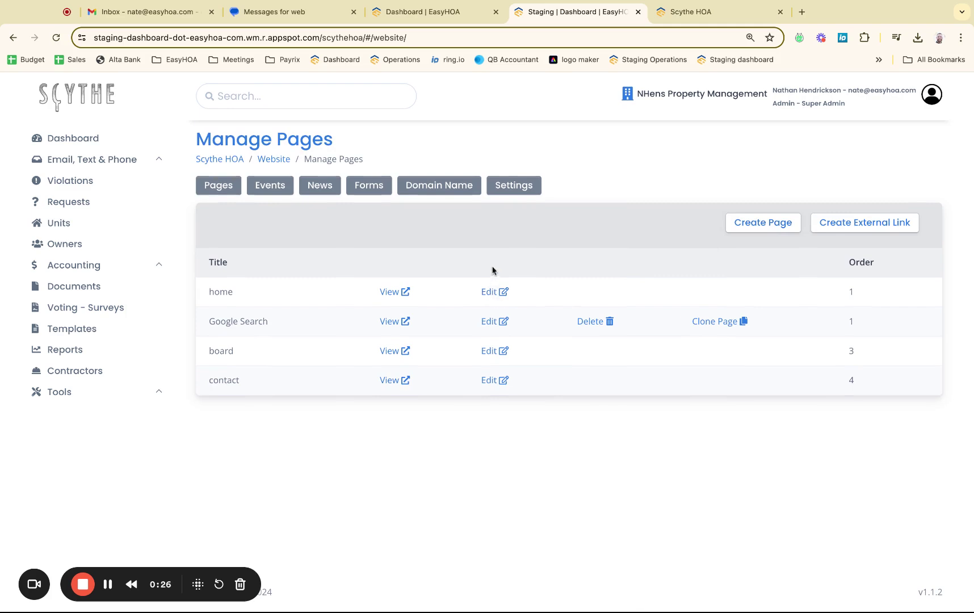
click(495, 292)
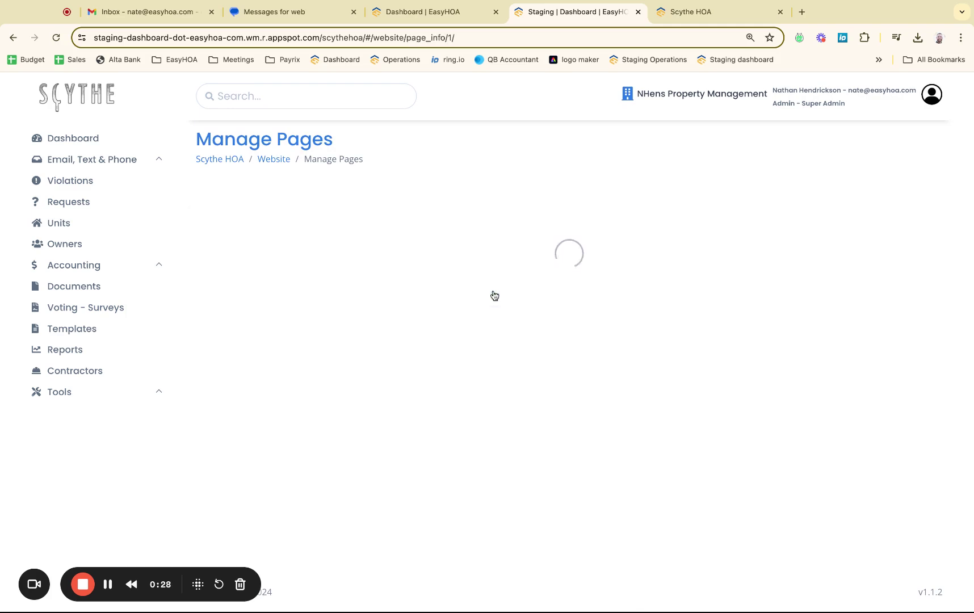
scroll(299, 284, down, 1)
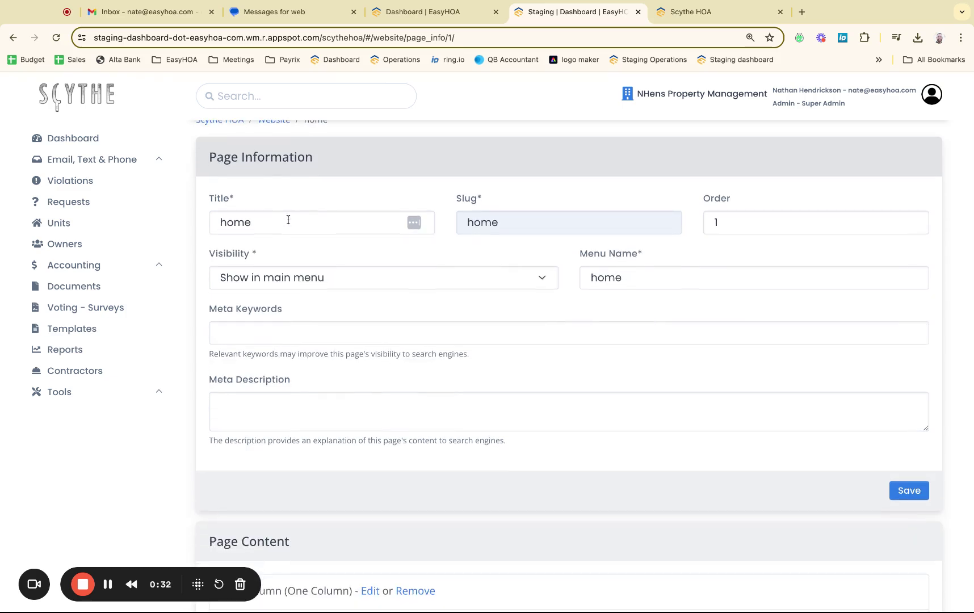
click(334, 277)
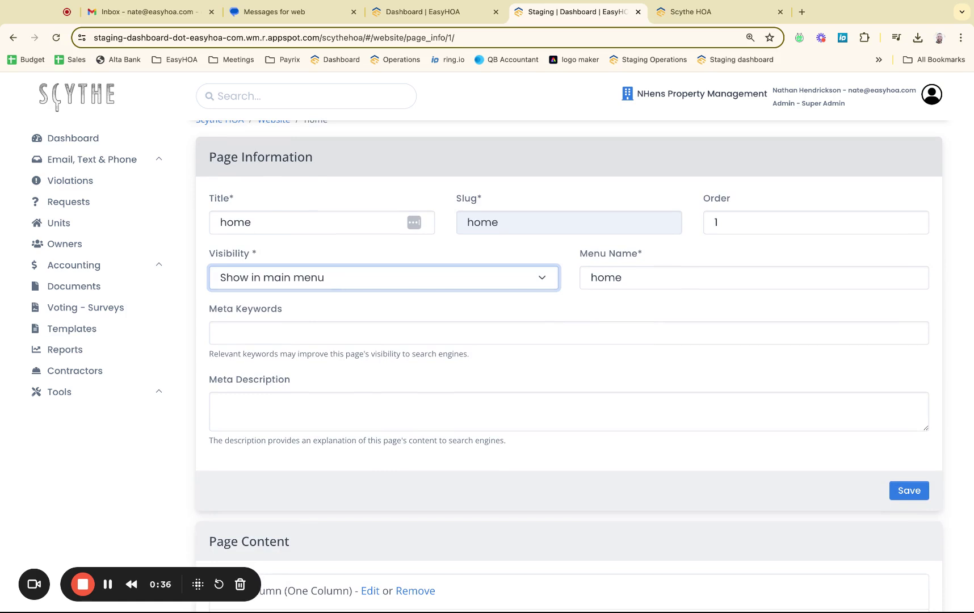
Step: Check the navigation menu on the public Scythe HOA website and return to the home page's Menu Name field
click(684, 12)
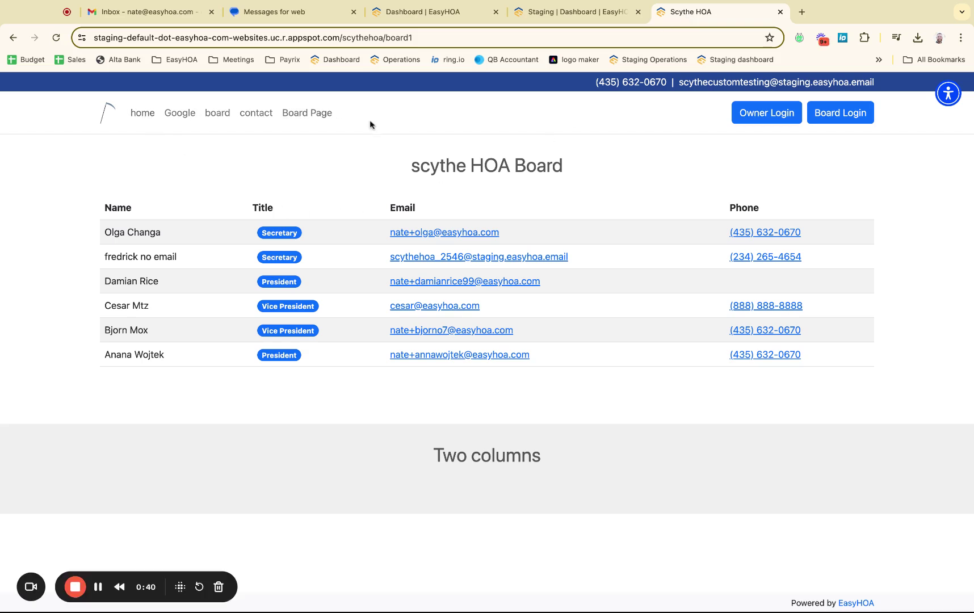
drag(370, 122, 129, 114)
click(549, 13)
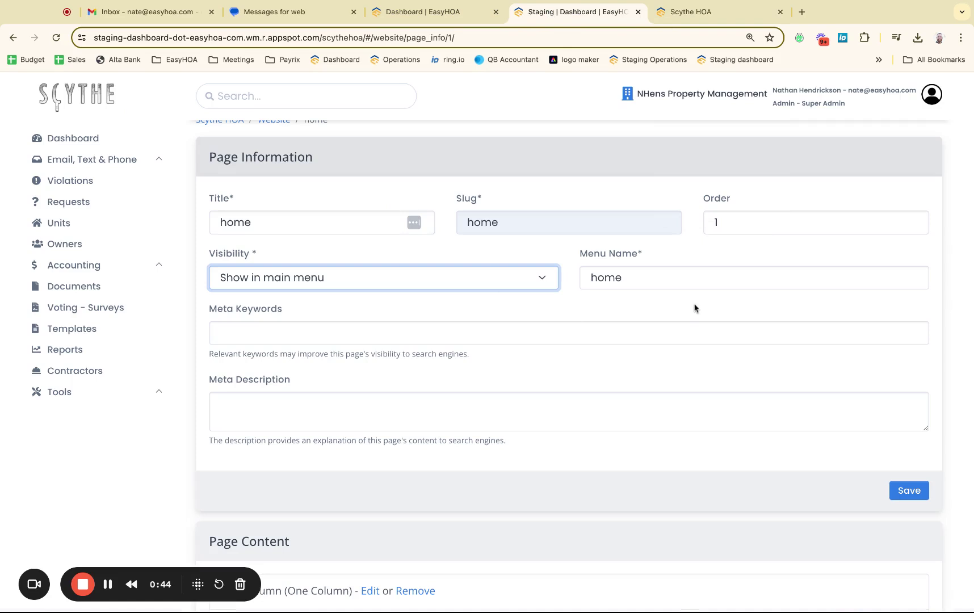
scroll(551, 305, up, 2)
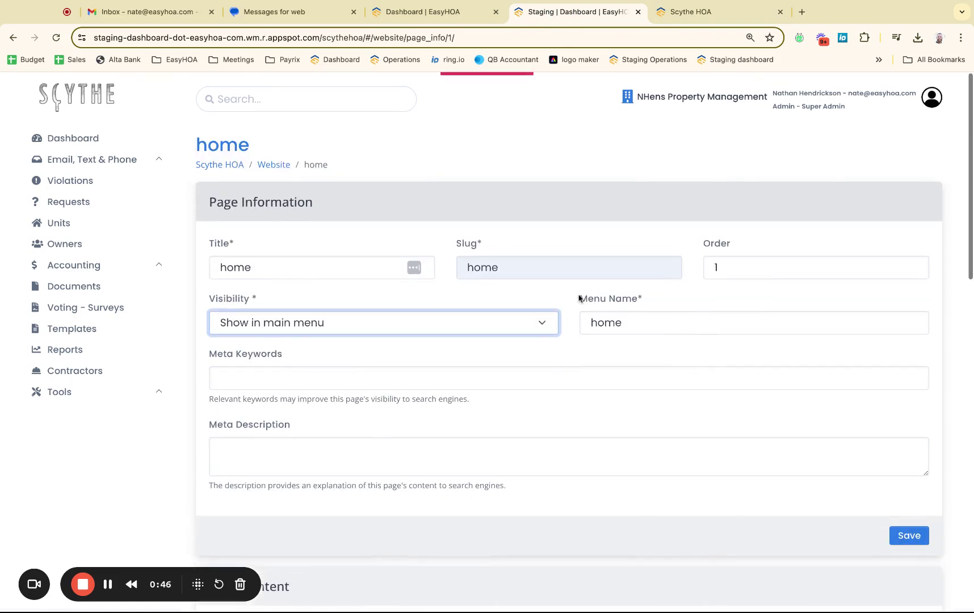
scroll(389, 299, down, 1)
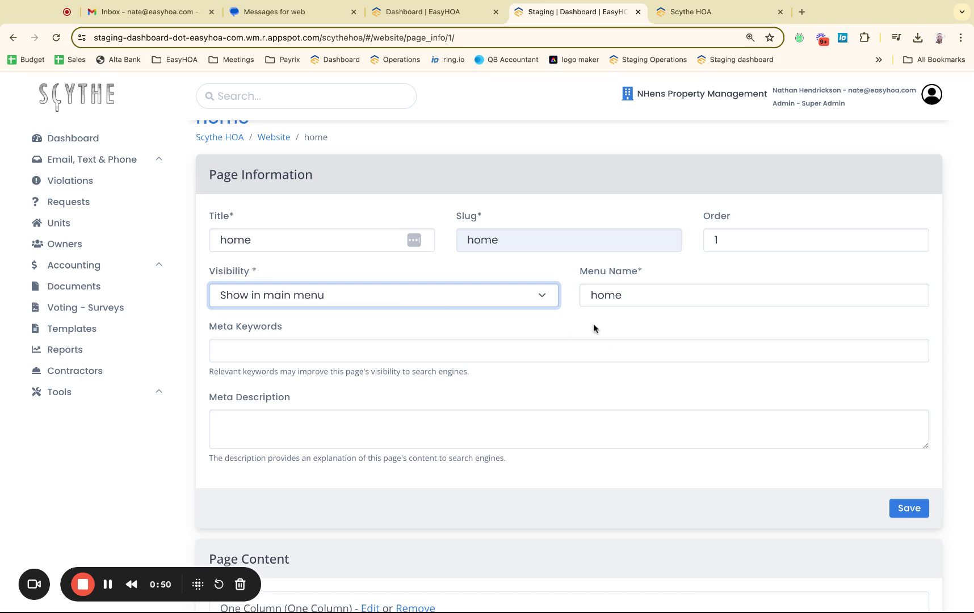
click(631, 295)
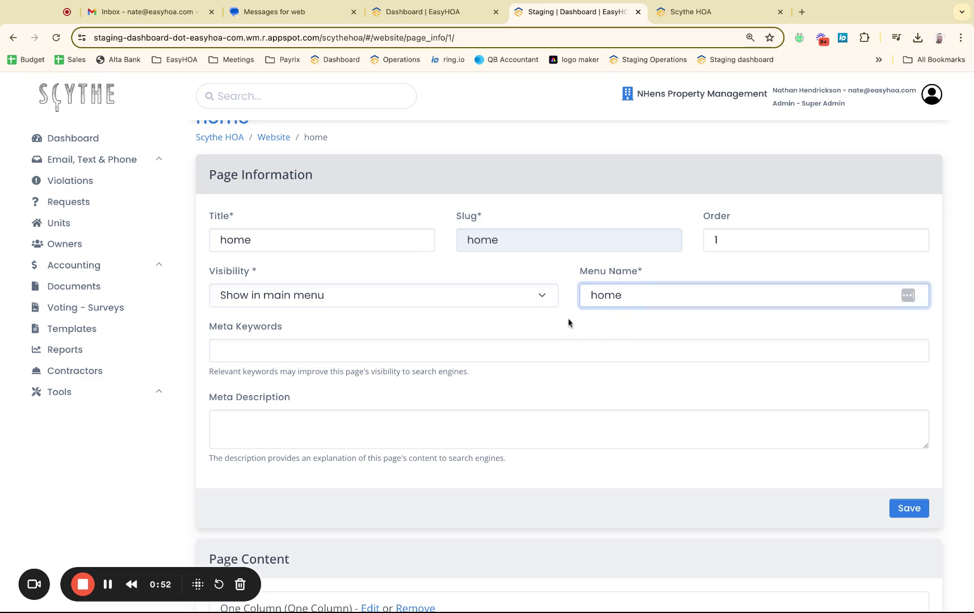
Step: Review the home page's Page Information and Page Content sections, including the meta fields and the Order field
scroll(568, 323, down, 3)
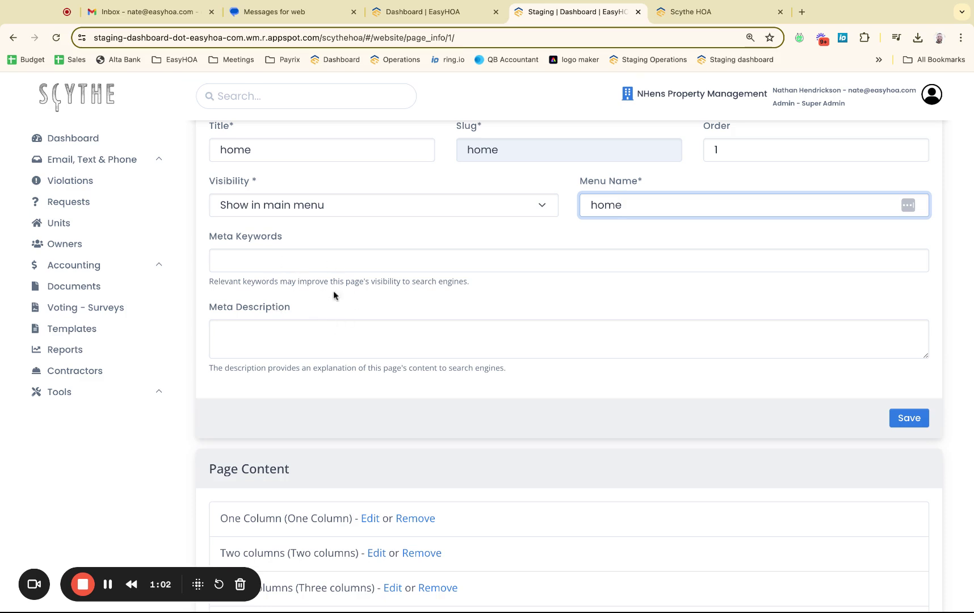
scroll(281, 276, down, 5)
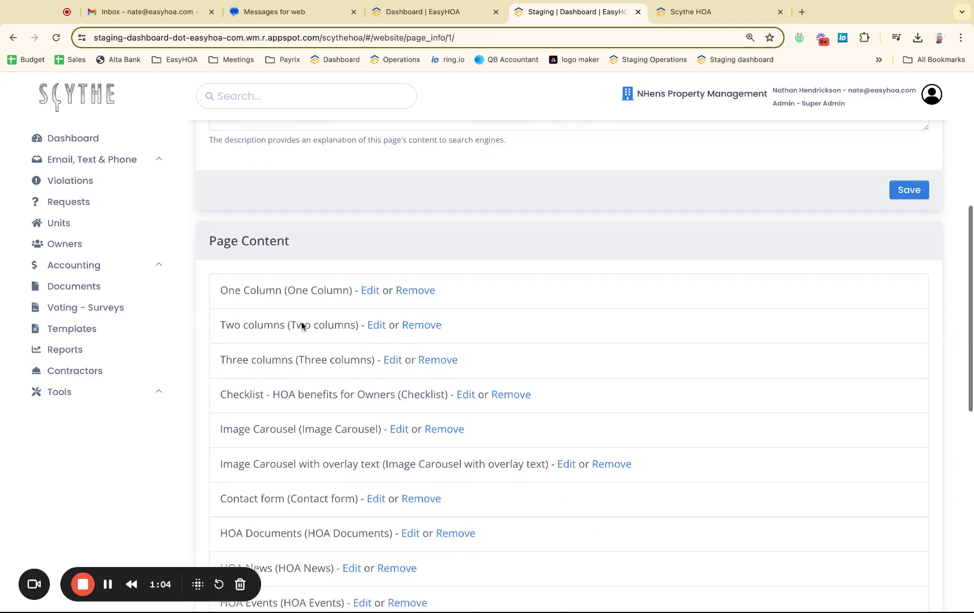
scroll(278, 263, up, 2)
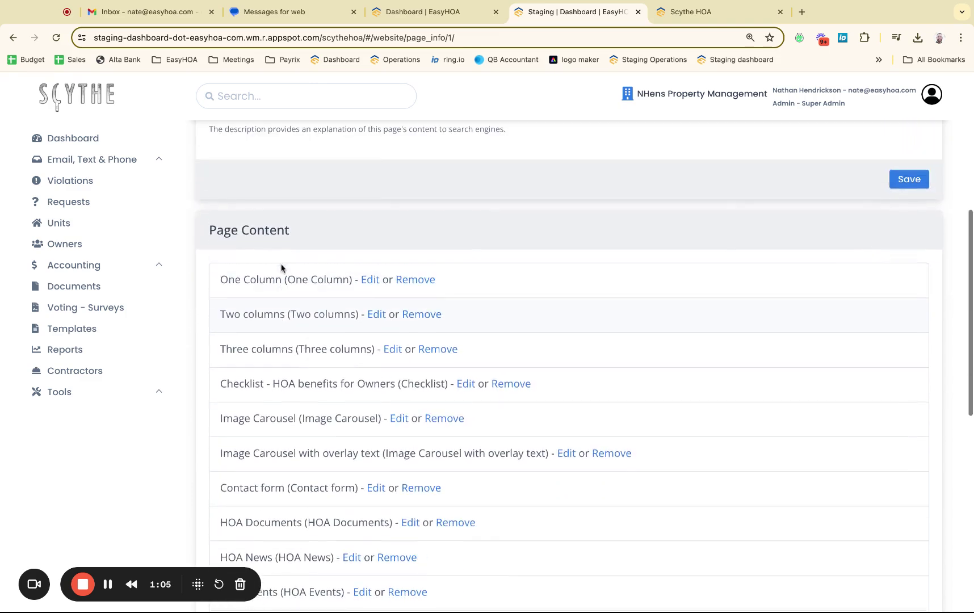
triple_click(325, 234)
scroll(322, 233, up, 7)
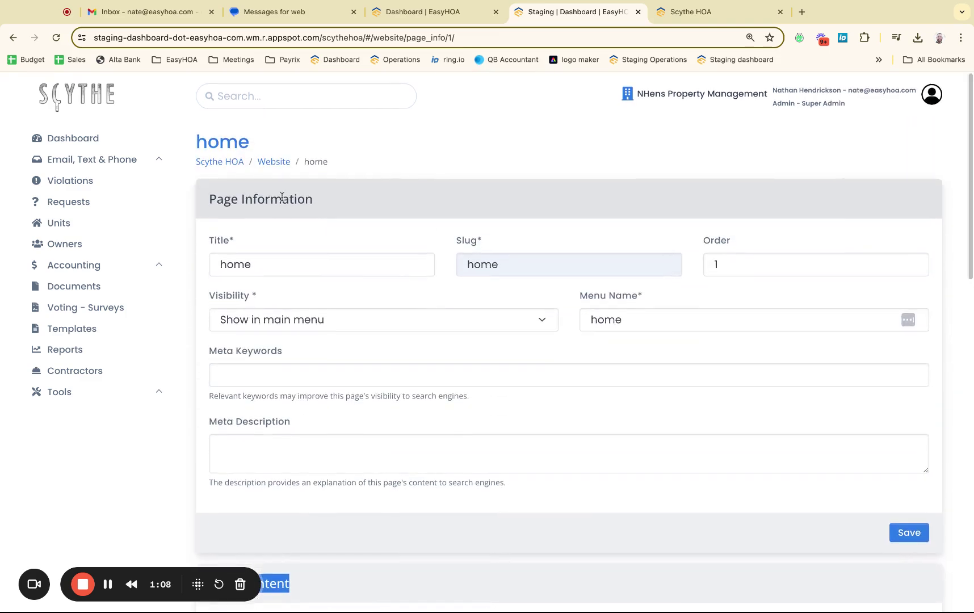
scroll(312, 240, down, 6)
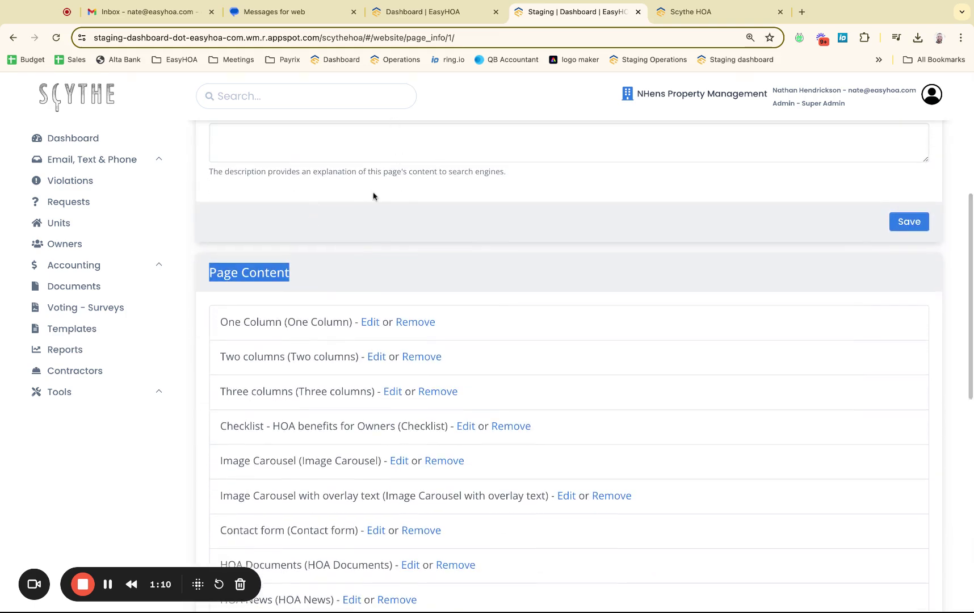
scroll(387, 167, up, 5)
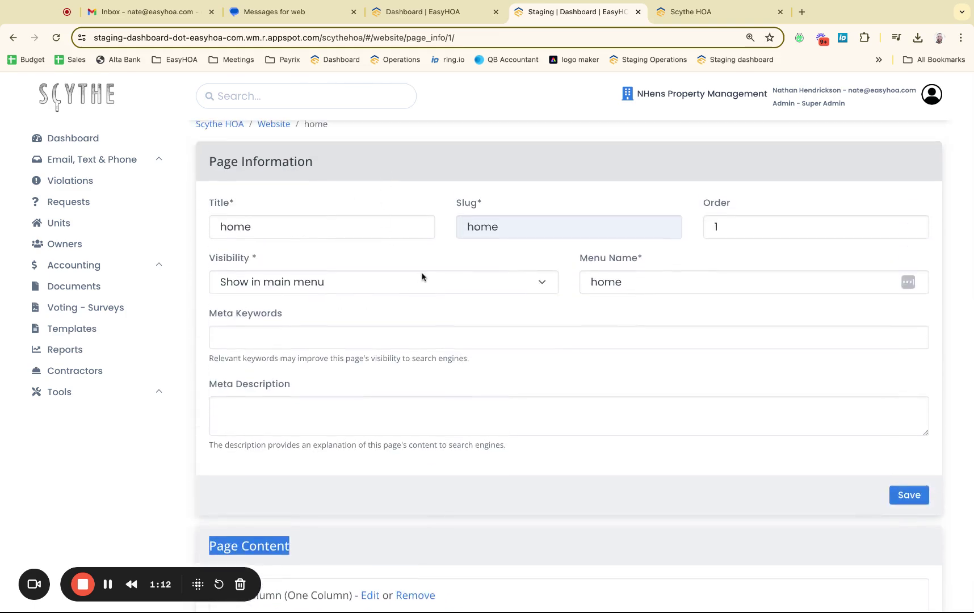
click(738, 222)
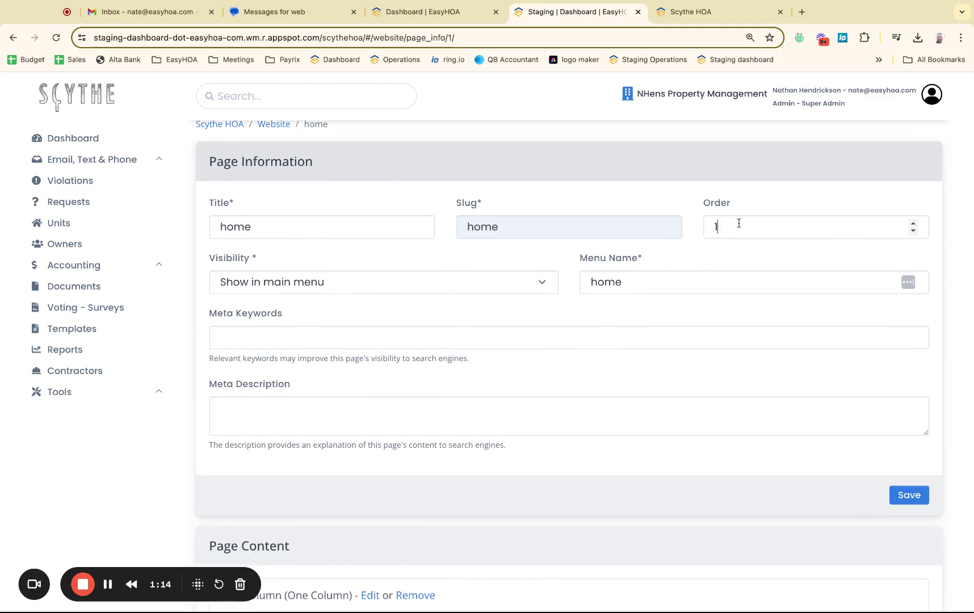
Step: Examine the home page's list of content widgets and the choices for adding another widget
scroll(557, 337, down, 3)
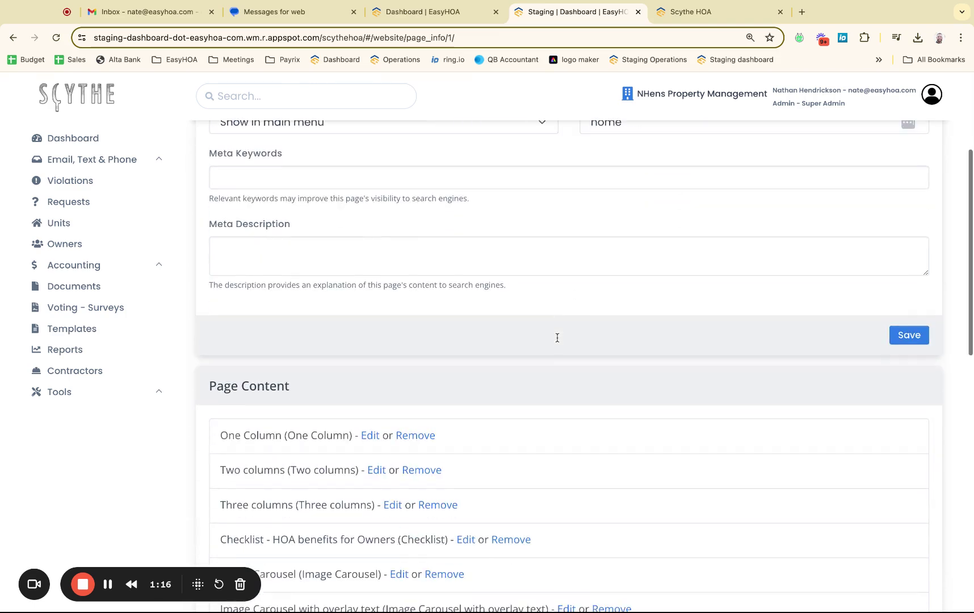
scroll(540, 337, down, 3)
scroll(431, 324, down, 2)
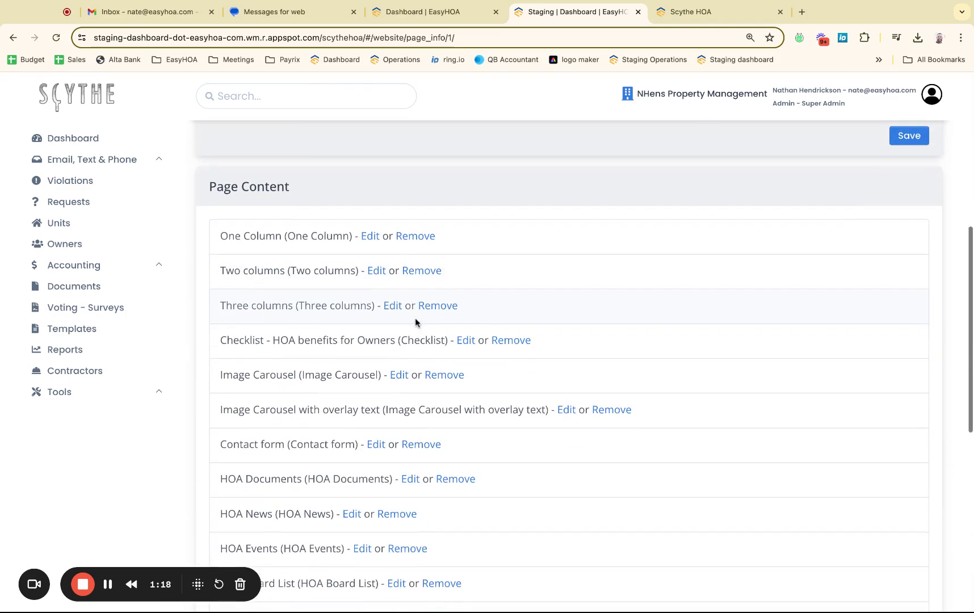
scroll(408, 277, down, 2)
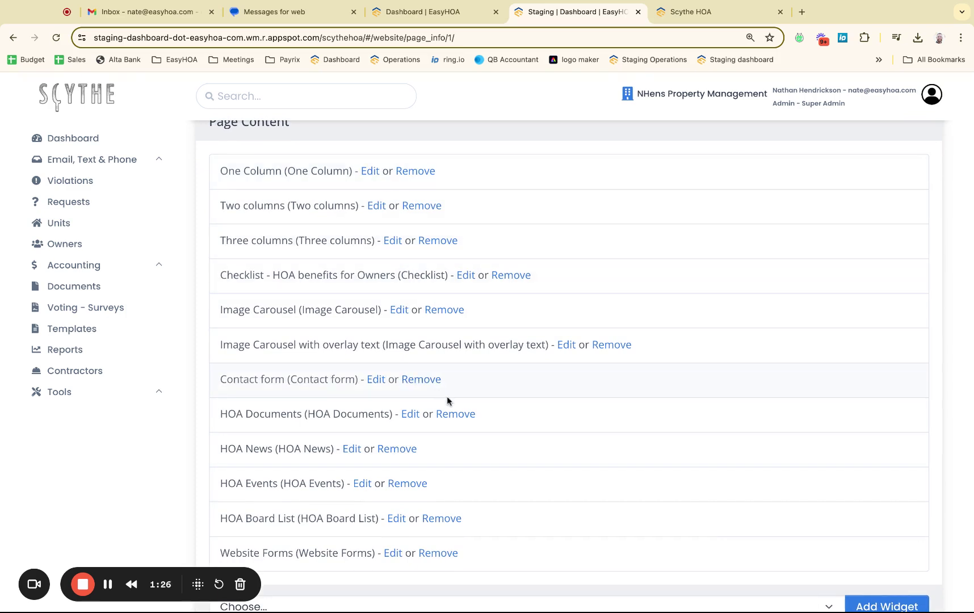
scroll(449, 400, down, 4)
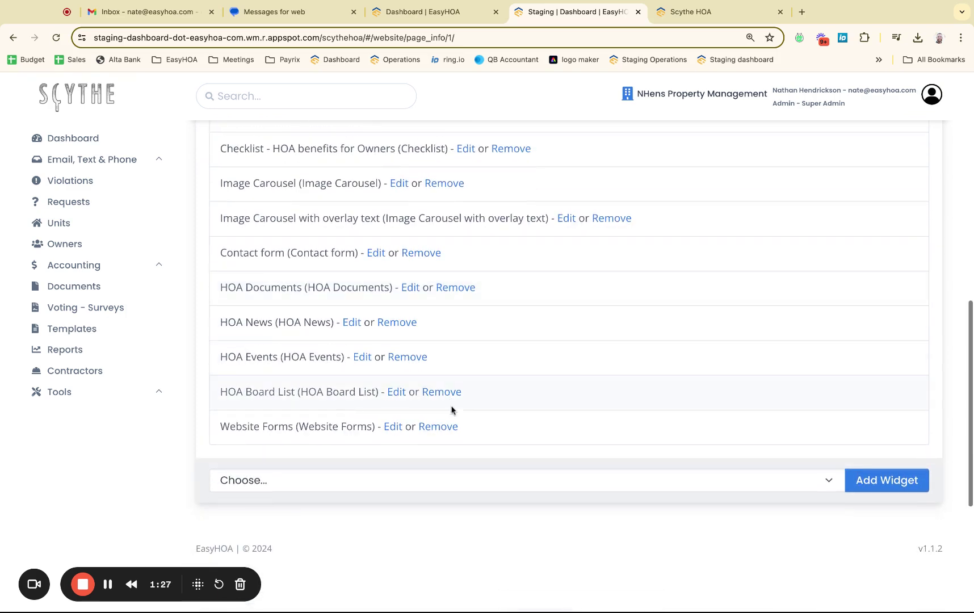
click(486, 487)
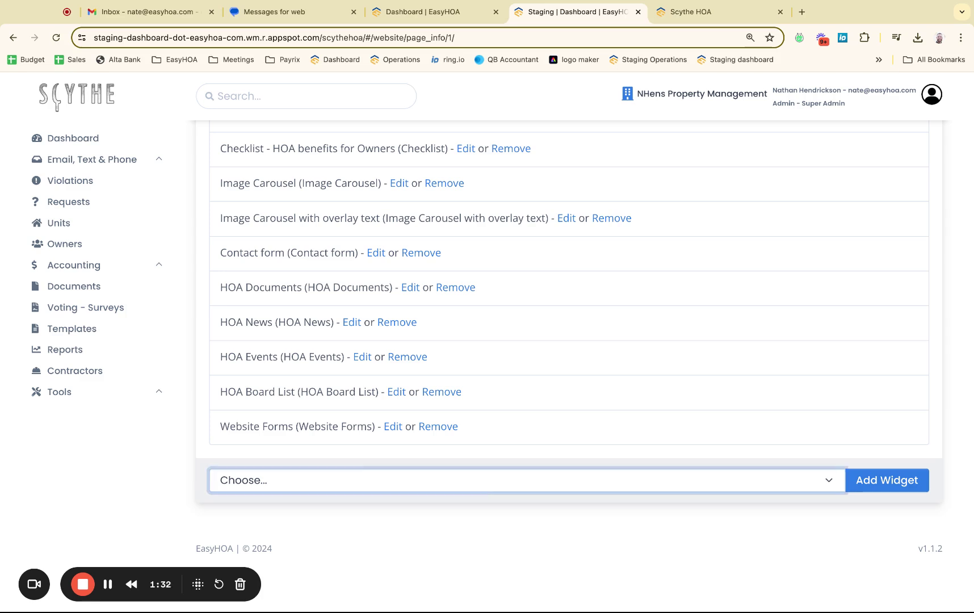
scroll(470, 468, up, 3)
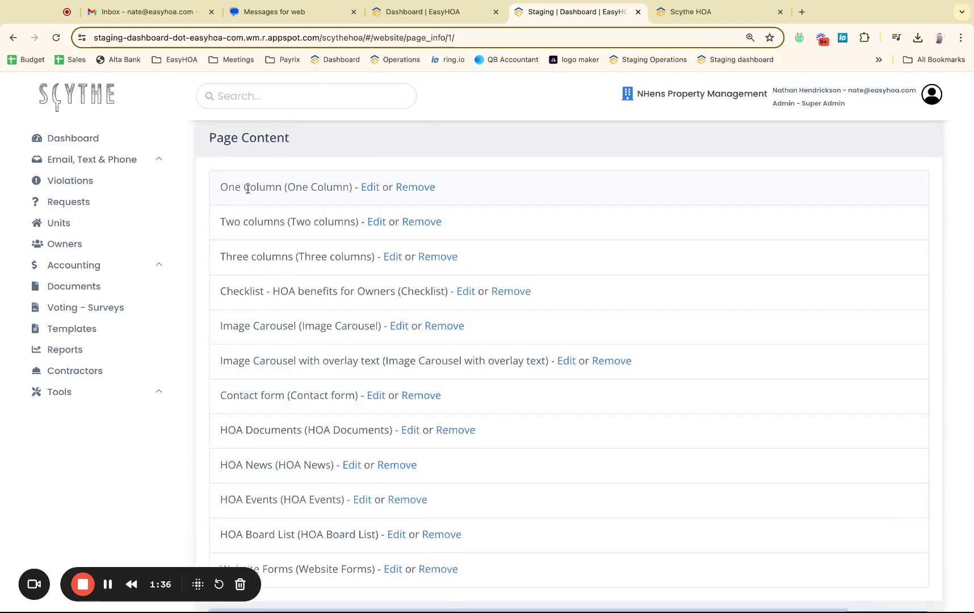
scroll(465, 82, down, 1)
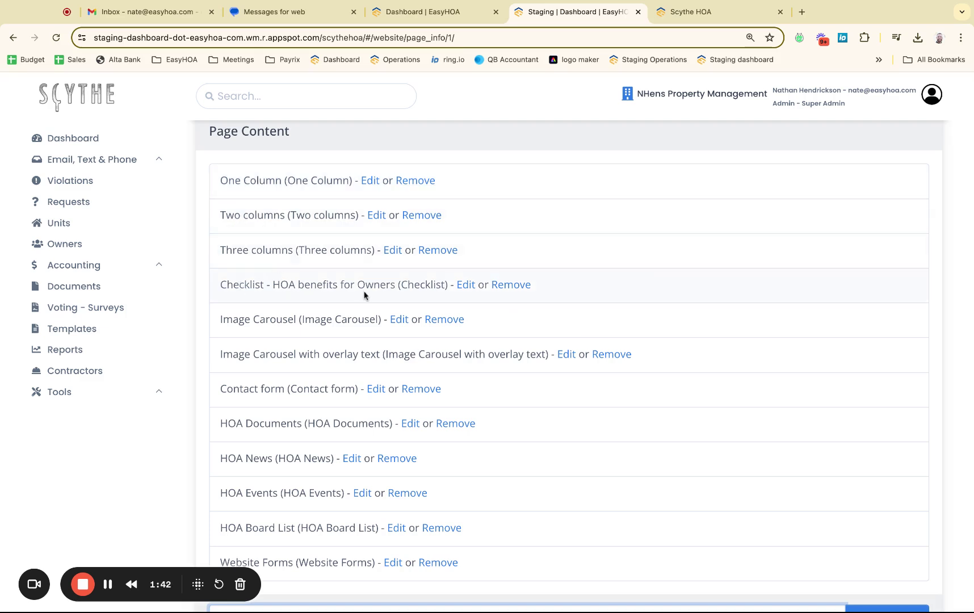
Step: Open home on the public Scythe HOA website and examine the One Column, Two columns and Three columns sections
click(691, 12)
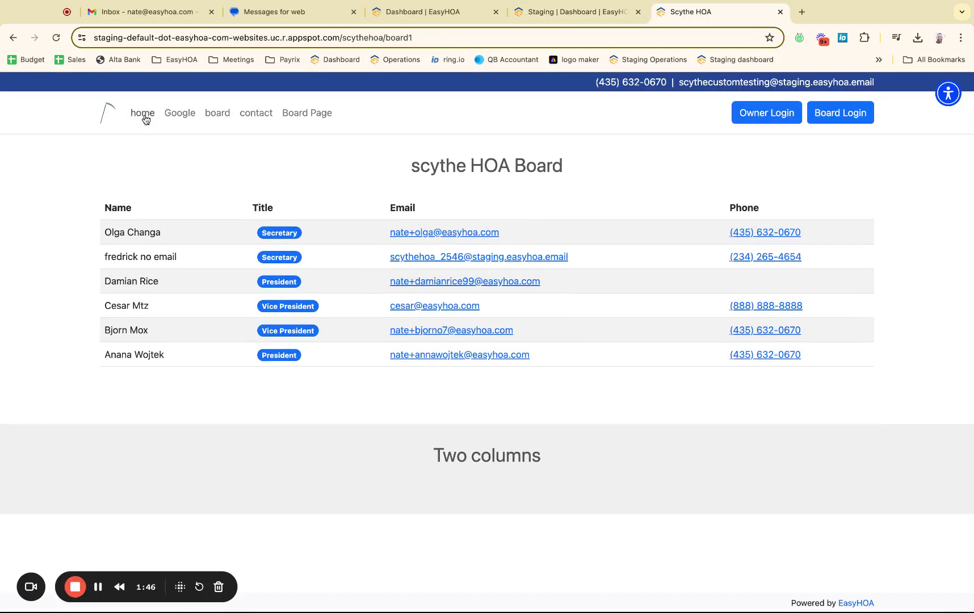
click(145, 116)
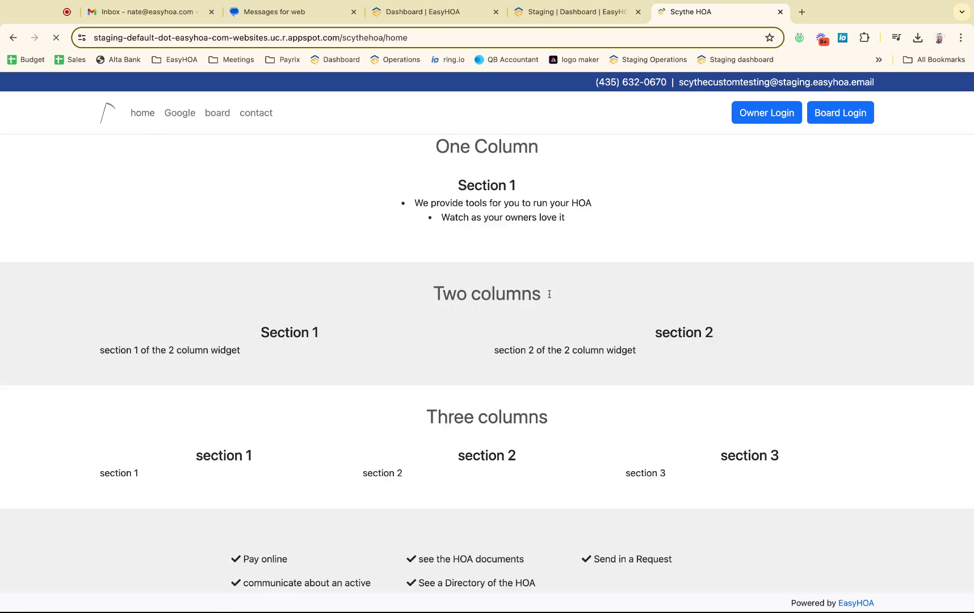
triple_click(571, 150)
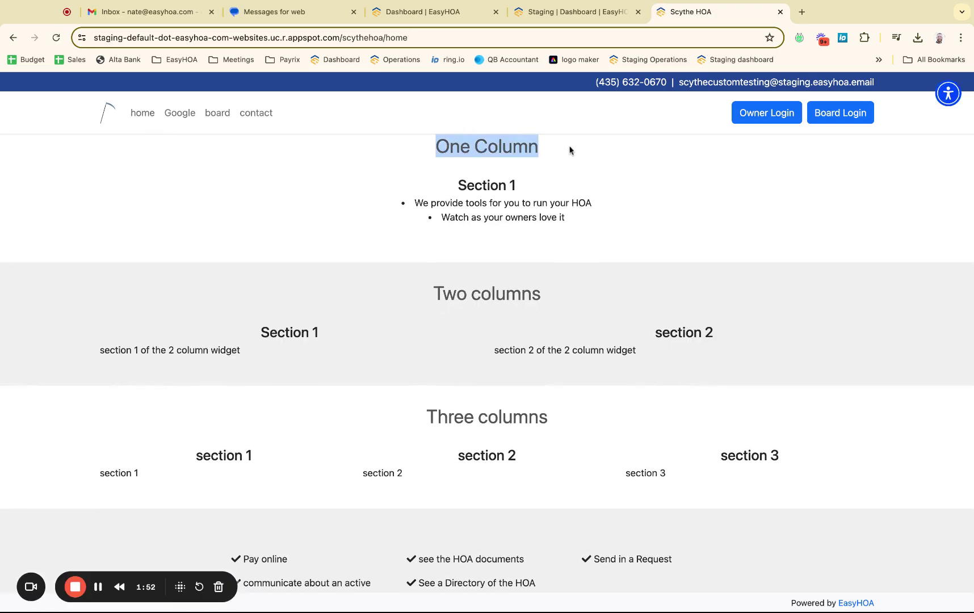
triple_click(526, 186)
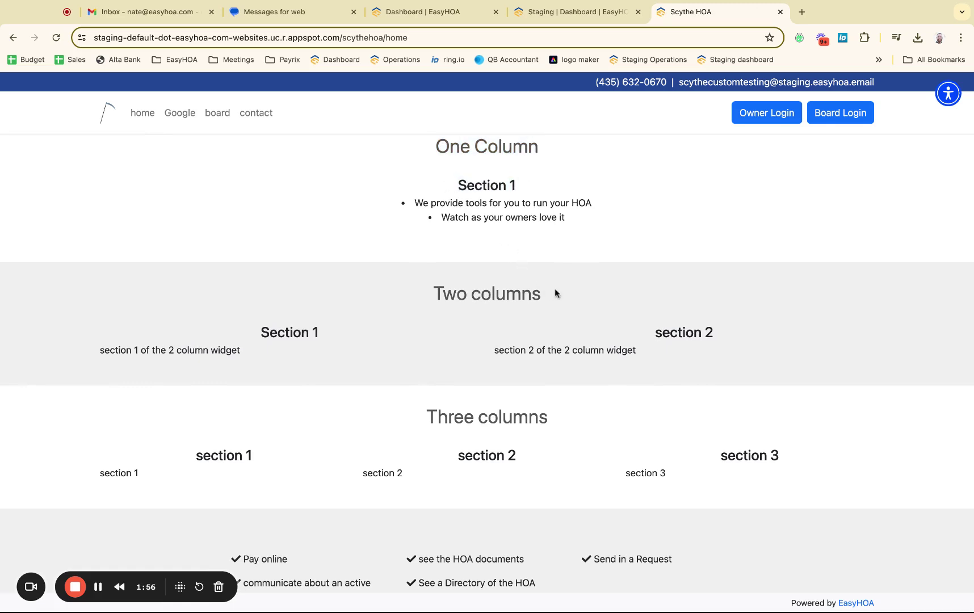
triple_click(571, 293)
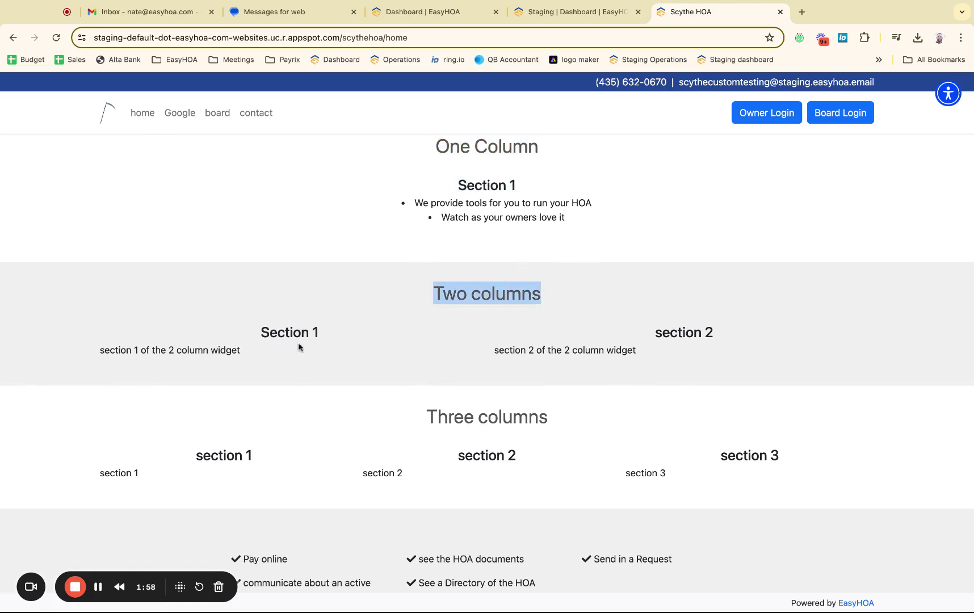
drag(572, 423, 482, 427)
Step: Examine how the checklist and Image Carousel widgets are displayed on the public home page
scroll(568, 463, down, 2)
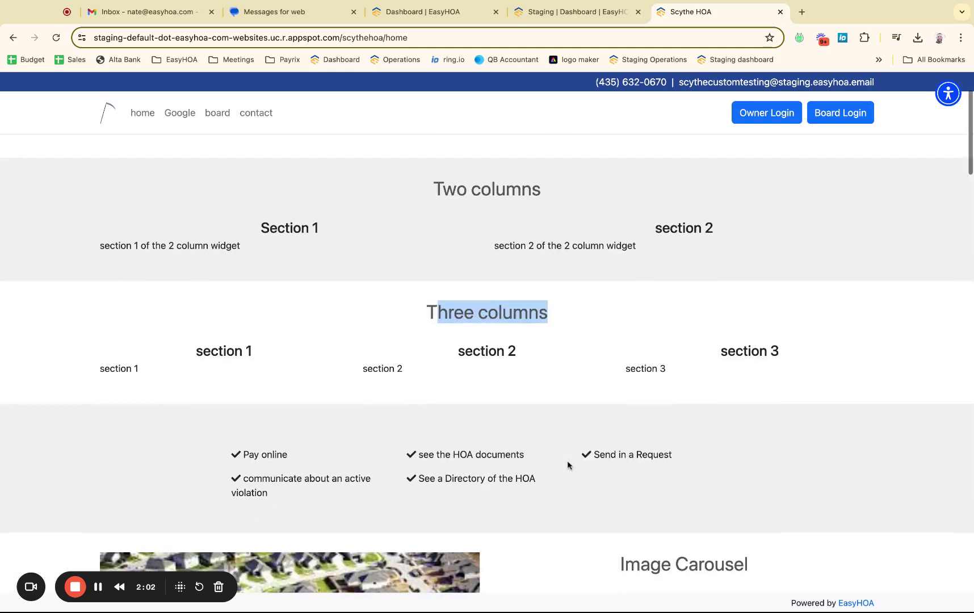
click(463, 493)
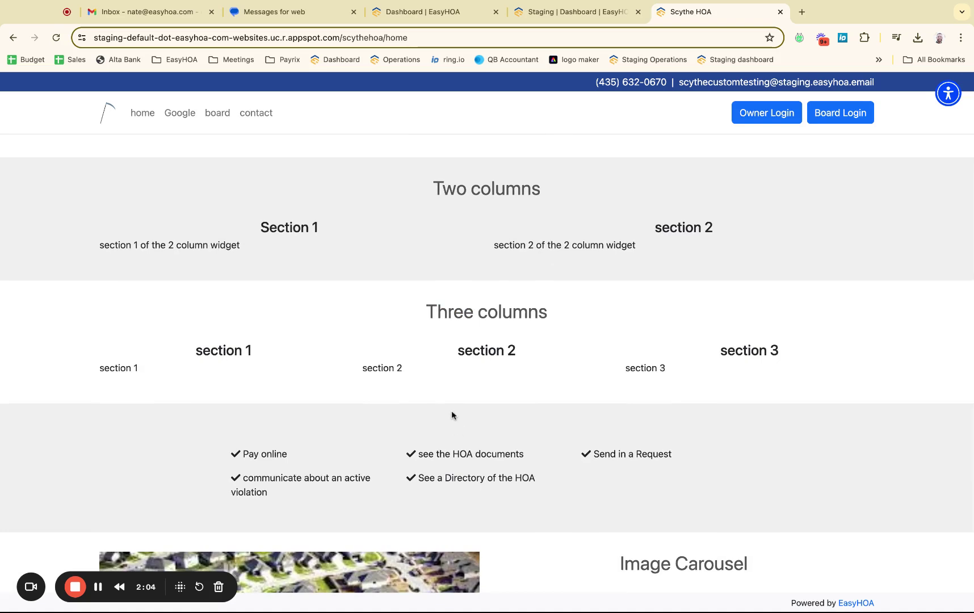
scroll(448, 432, up, 1)
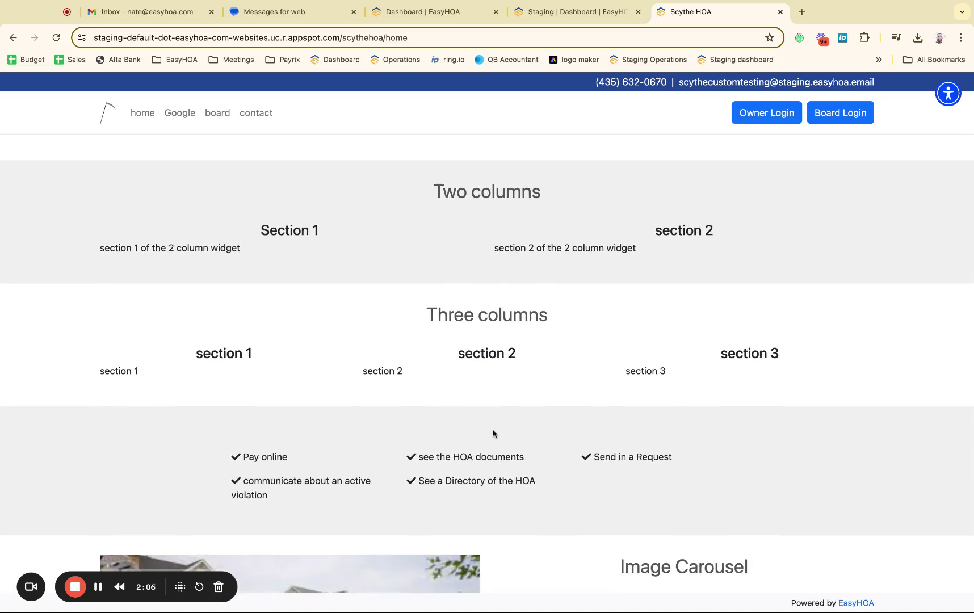
scroll(480, 432, down, 1)
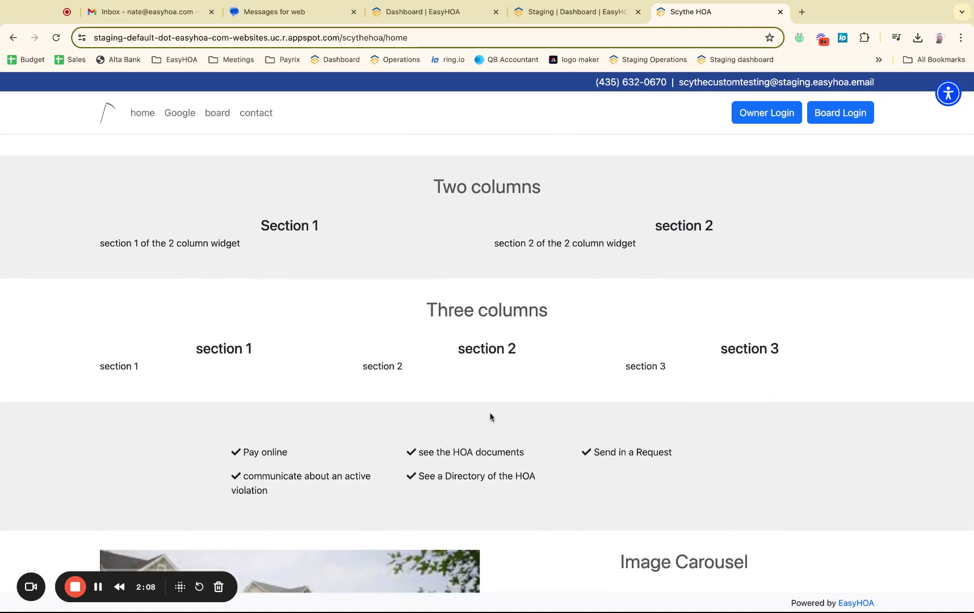
scroll(457, 386, up, 2)
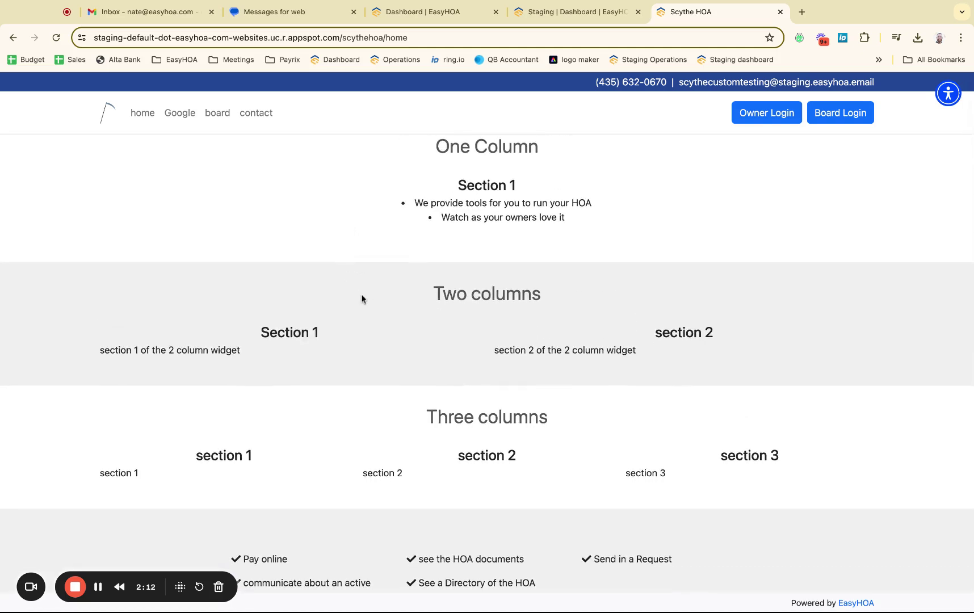
scroll(392, 418, down, 1)
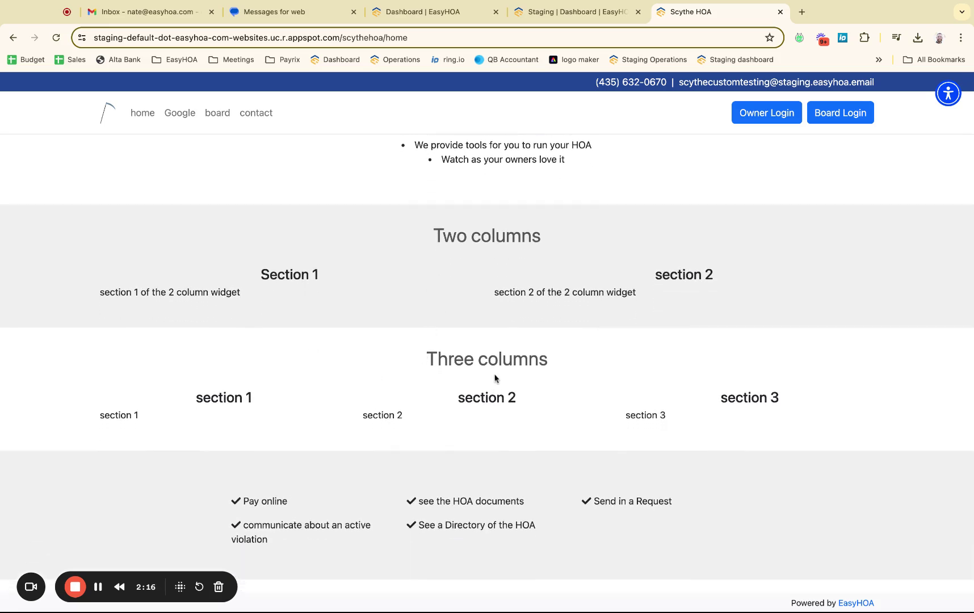
scroll(495, 378, down, 6)
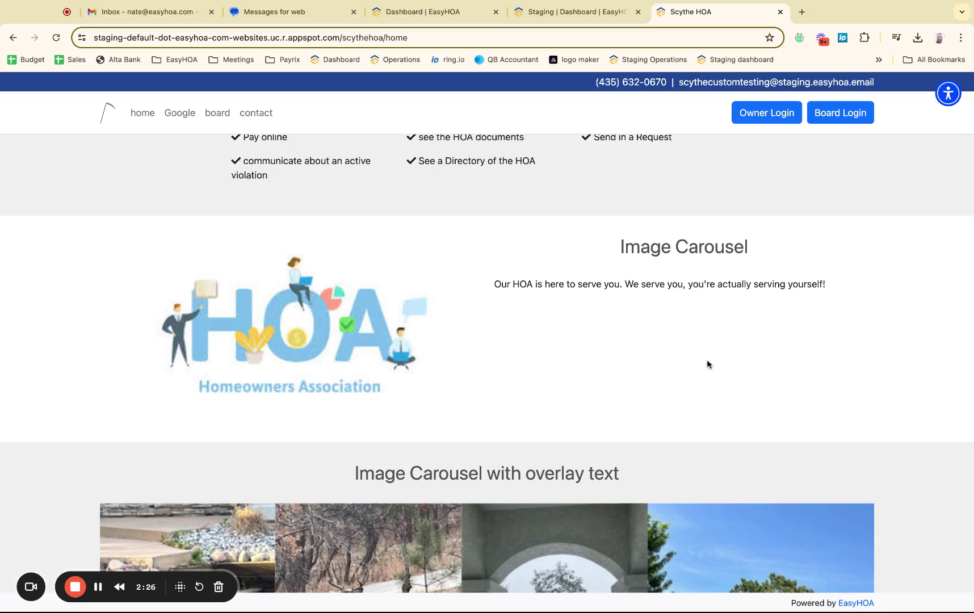
Step: Examine how the Image Carousel with overlay text widget is displayed on the public home page
scroll(690, 334, down, 5)
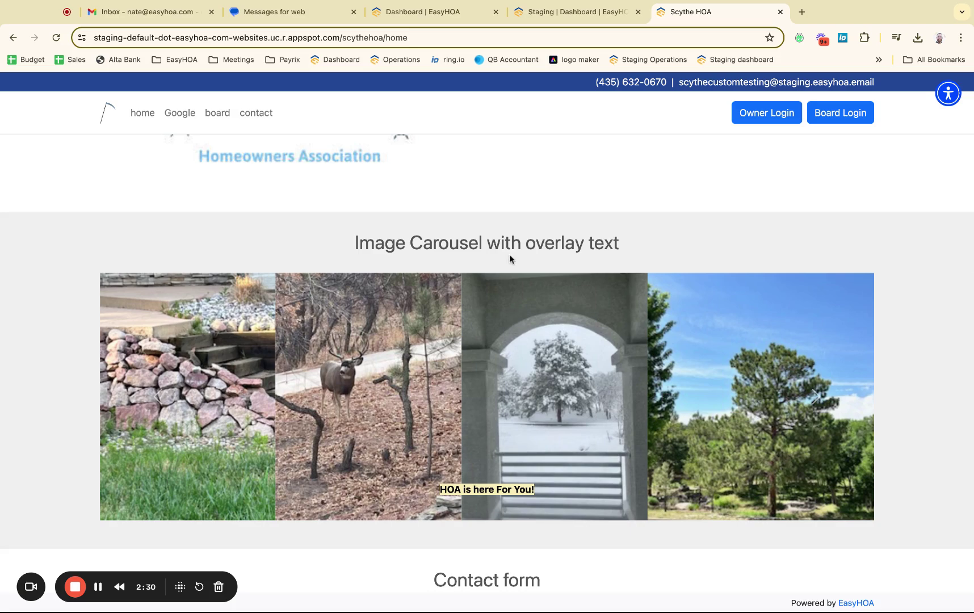
scroll(579, 272, up, 2)
scroll(539, 367, down, 3)
scroll(539, 366, up, 8)
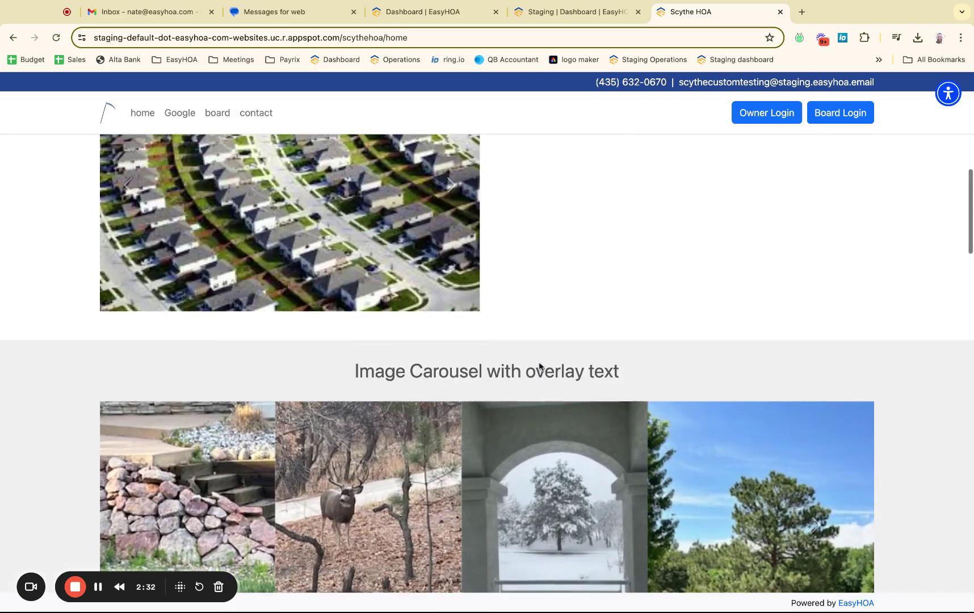
scroll(486, 395, down, 9)
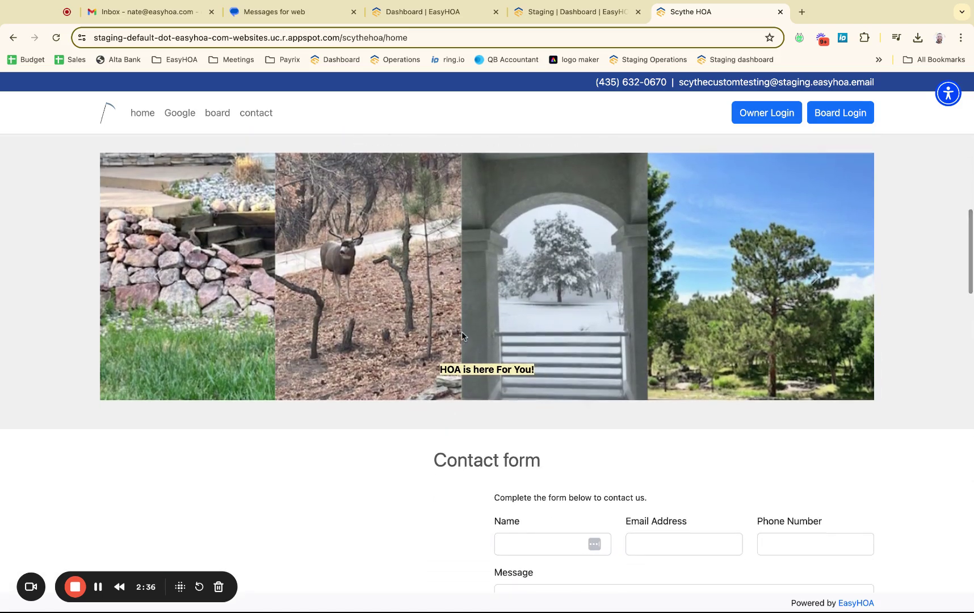
scroll(461, 332, up, 2)
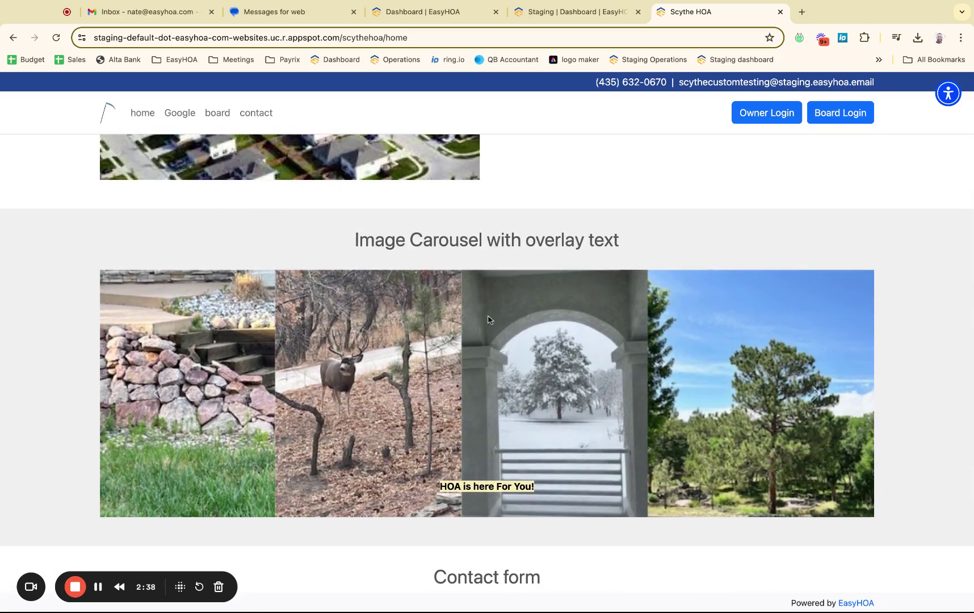
scroll(485, 372, down, 1)
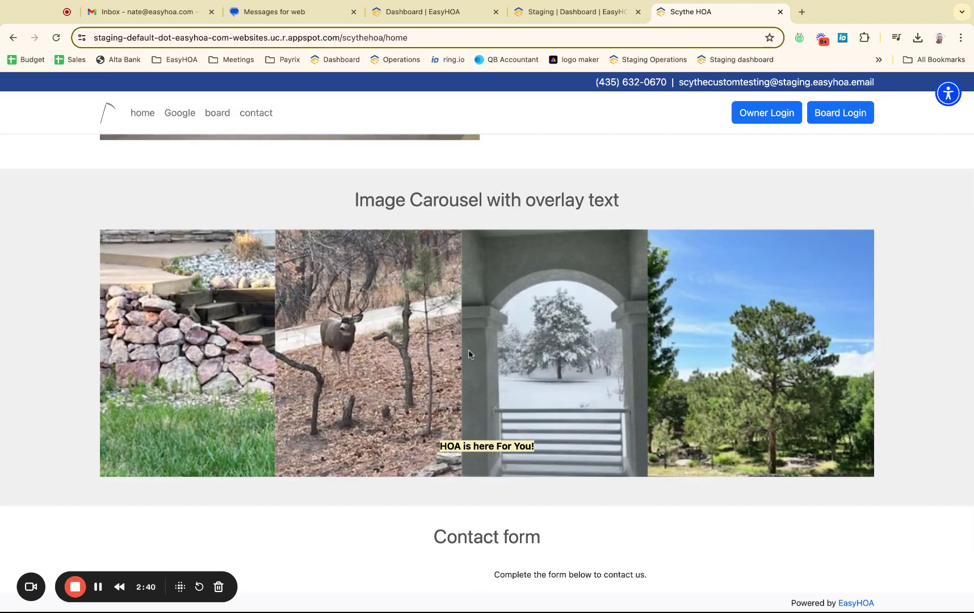
scroll(446, 338, down, 1)
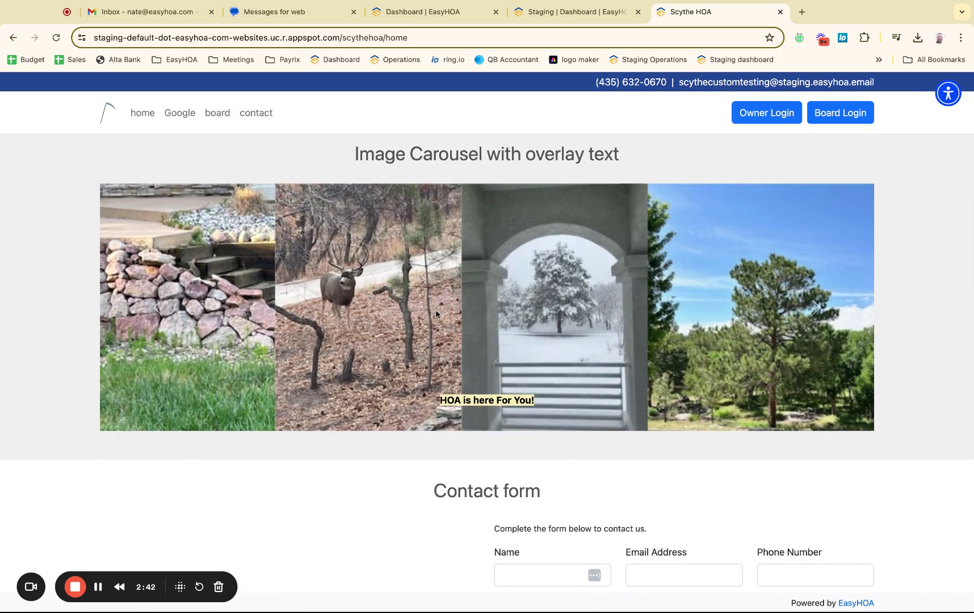
scroll(492, 396, up, 2)
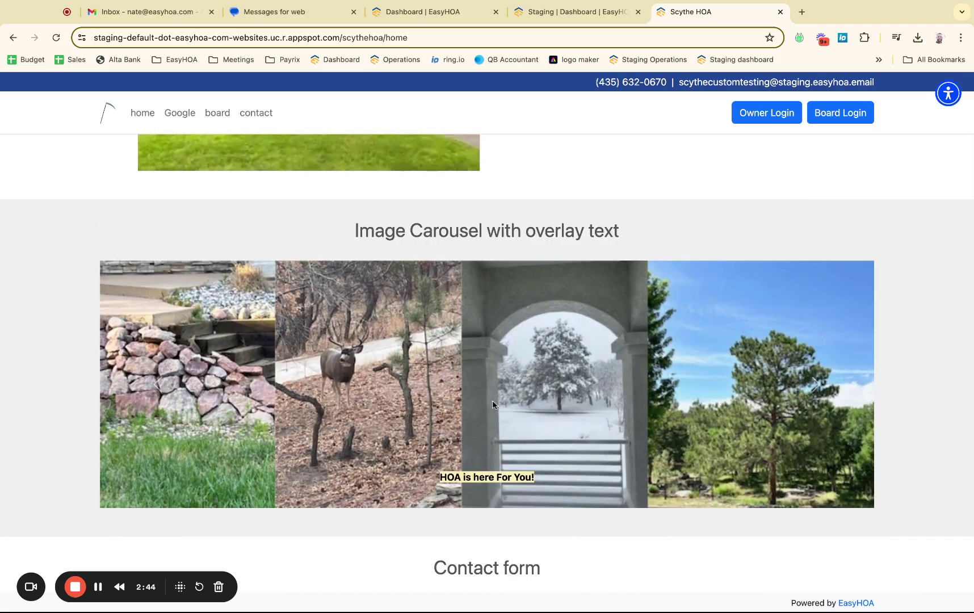
scroll(505, 434, down, 4)
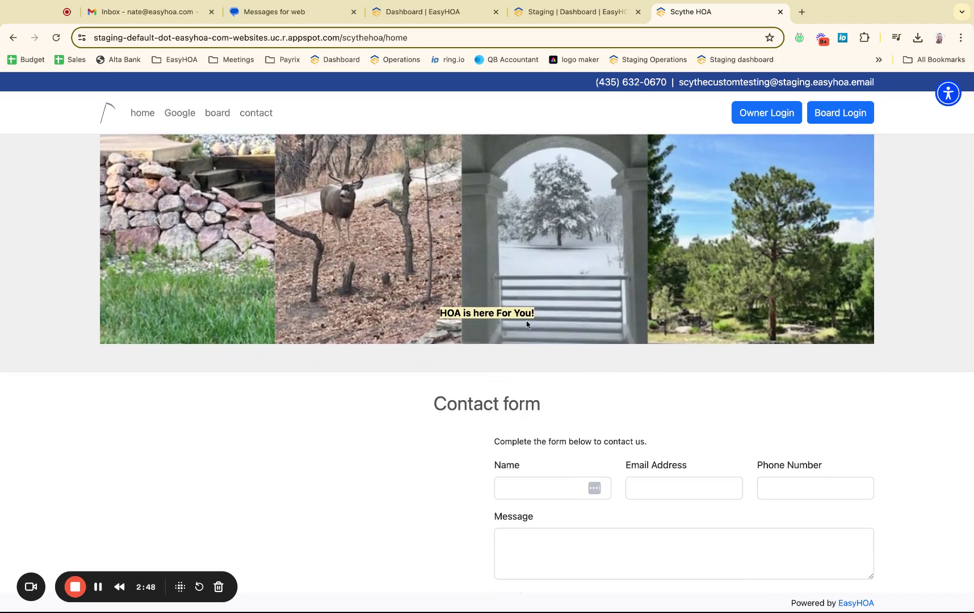
Step: Examine the Contact form and HOA Documents sections of the public home page
scroll(583, 318, down, 5)
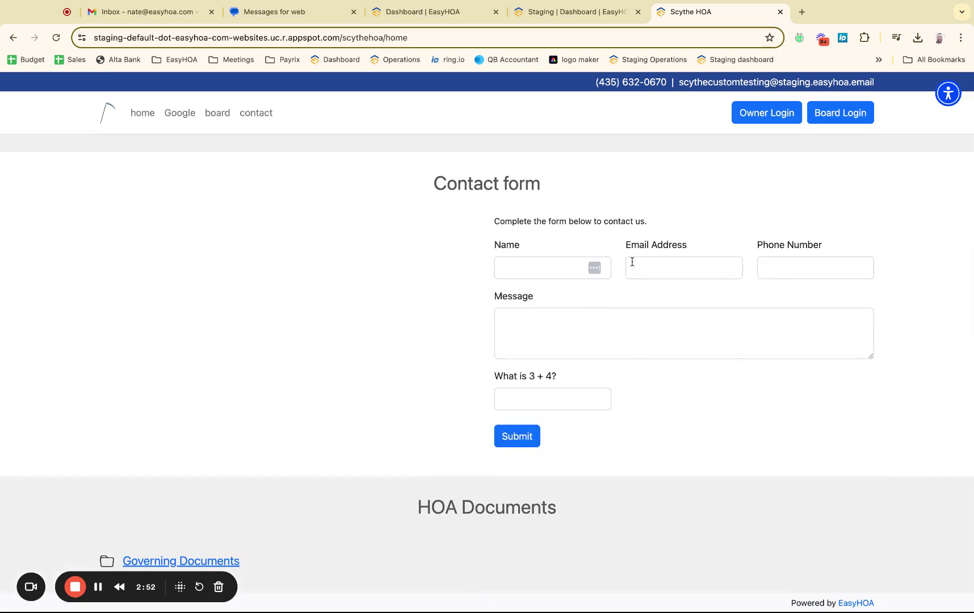
scroll(543, 364, down, 4)
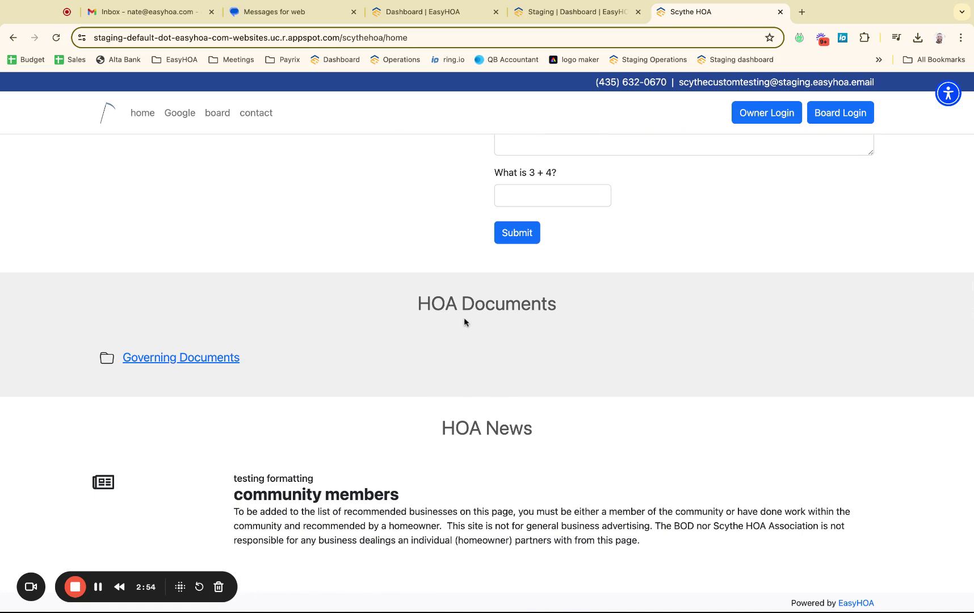
drag(545, 309, 566, 311)
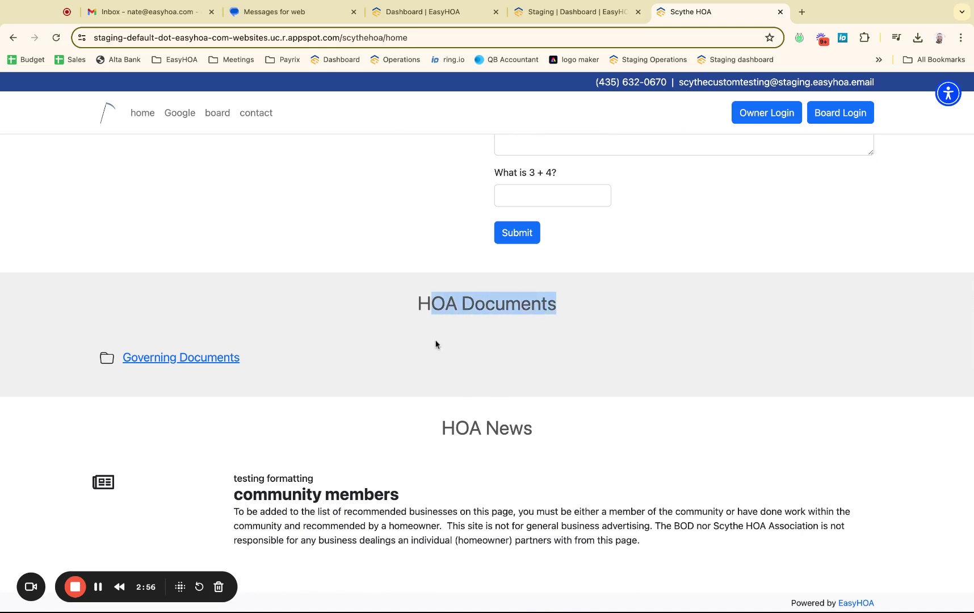
Step: Examine the HOA News, HOA Events and HOA Board sections of the public home page
scroll(478, 366, down, 5)
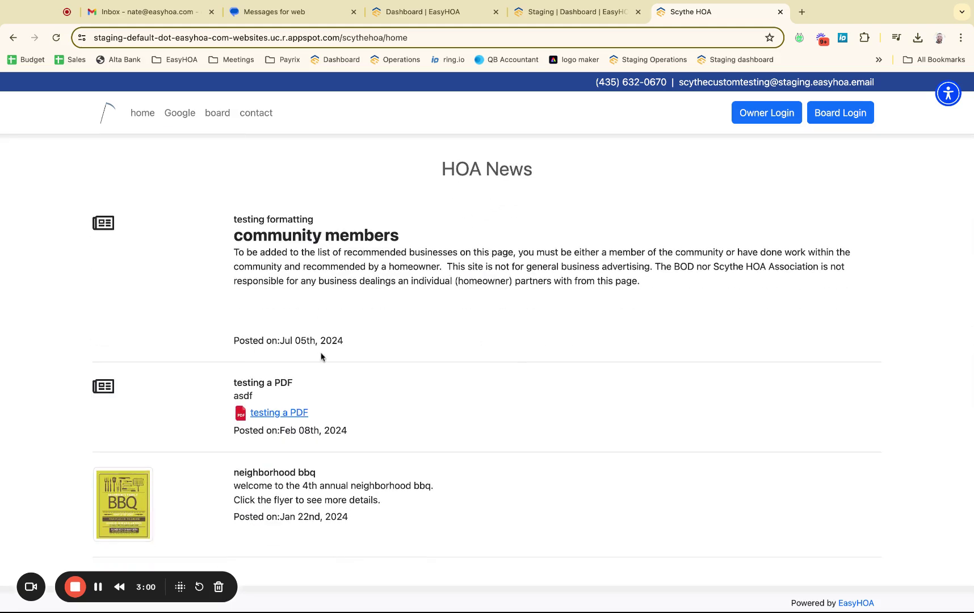
scroll(326, 355, down, 2)
scroll(350, 256, up, 2)
scroll(350, 256, up, 1)
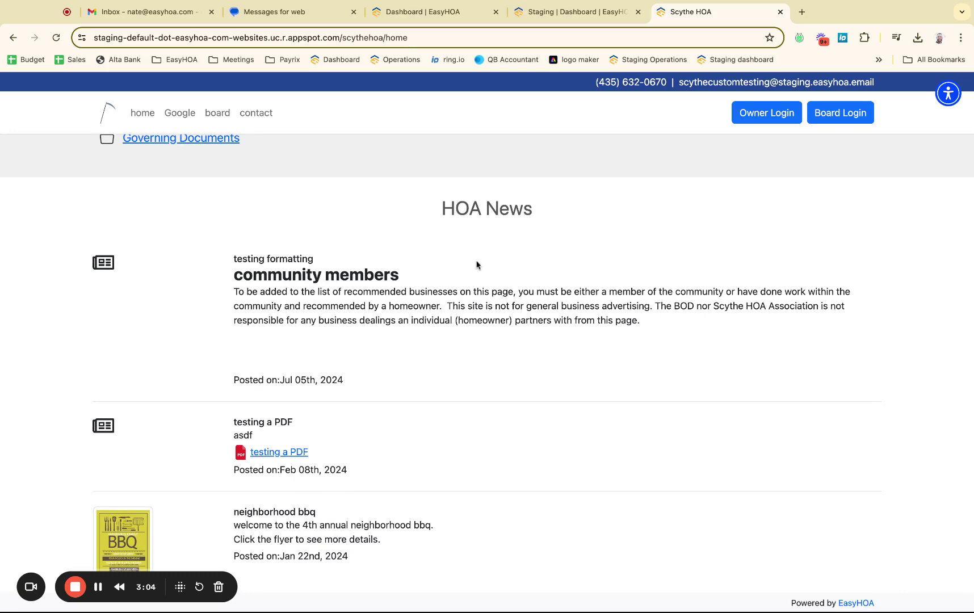
scroll(170, 450, down, 2)
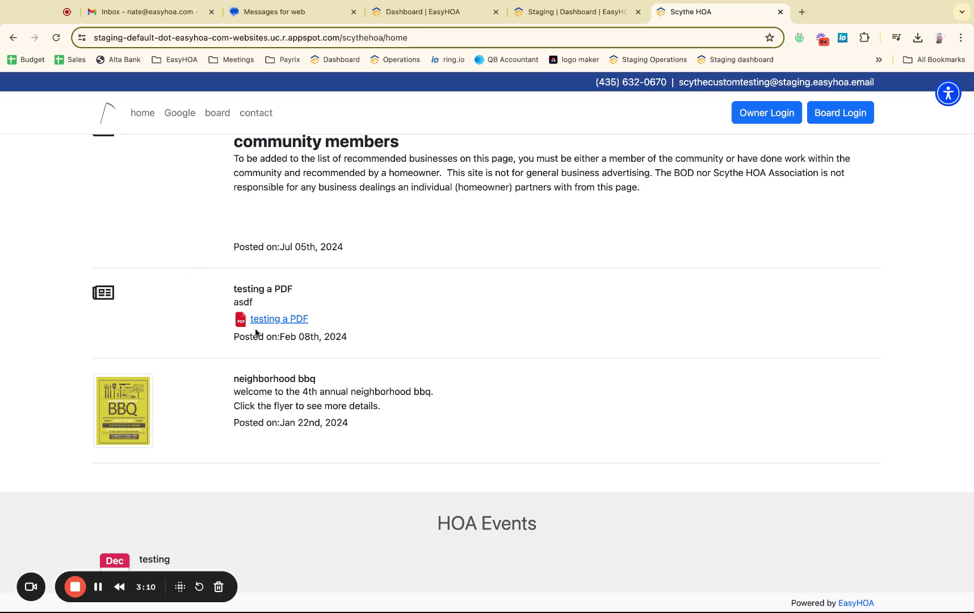
scroll(579, 442, down, 6)
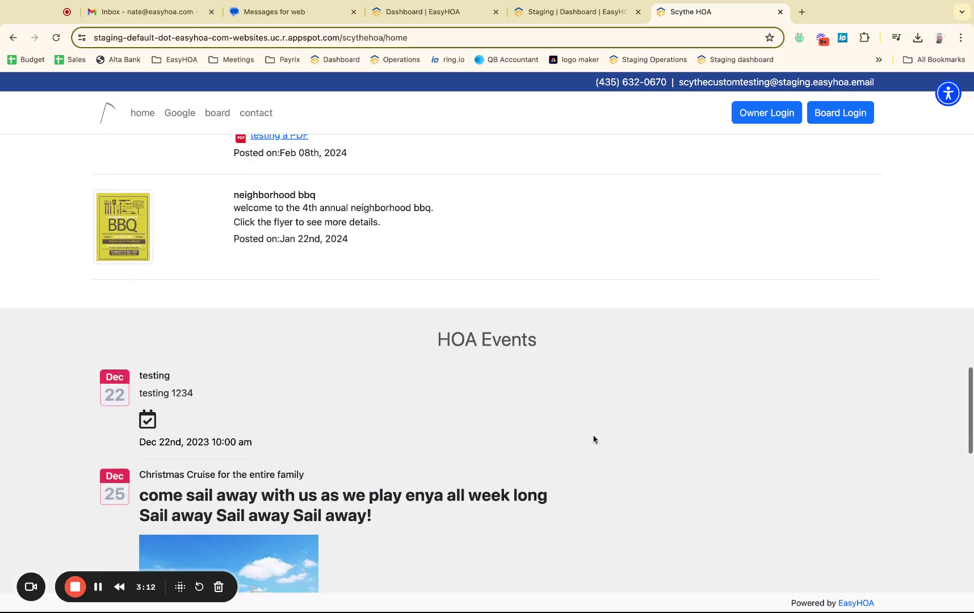
scroll(439, 384, down, 9)
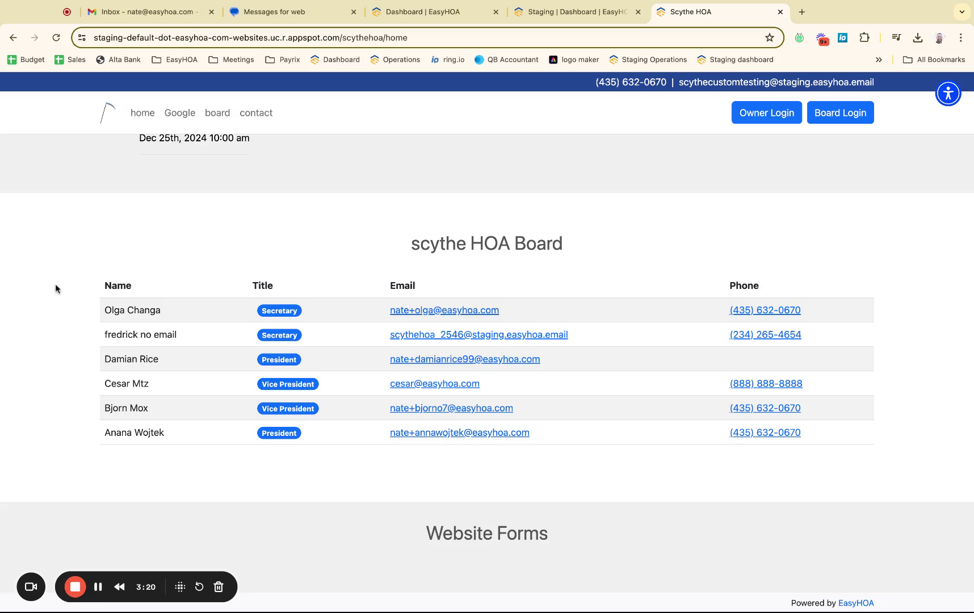
Step: In the EasyHOA dashboard, open the Boards page and move the first board member below the second in the member order
click(558, 12)
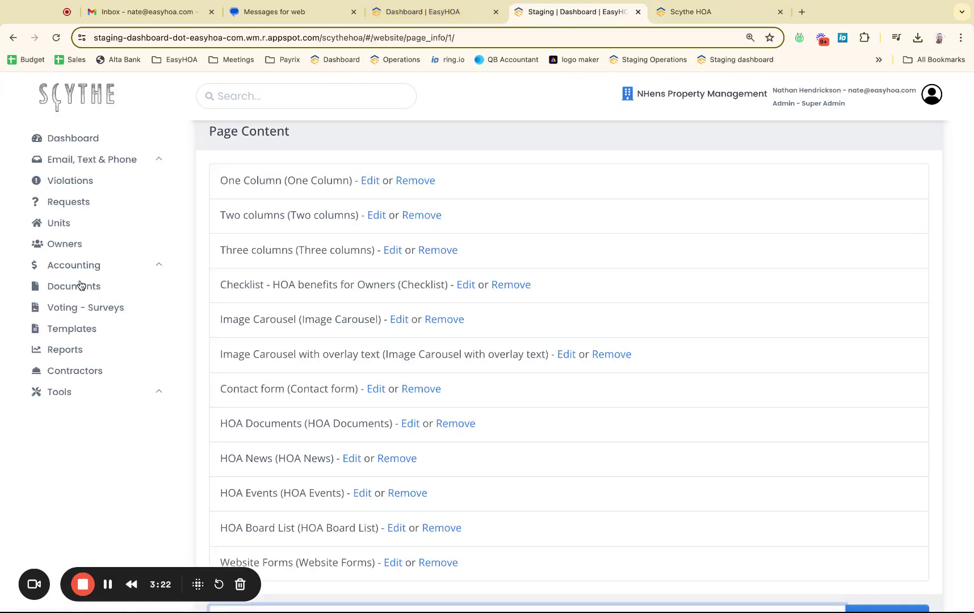
click(66, 393)
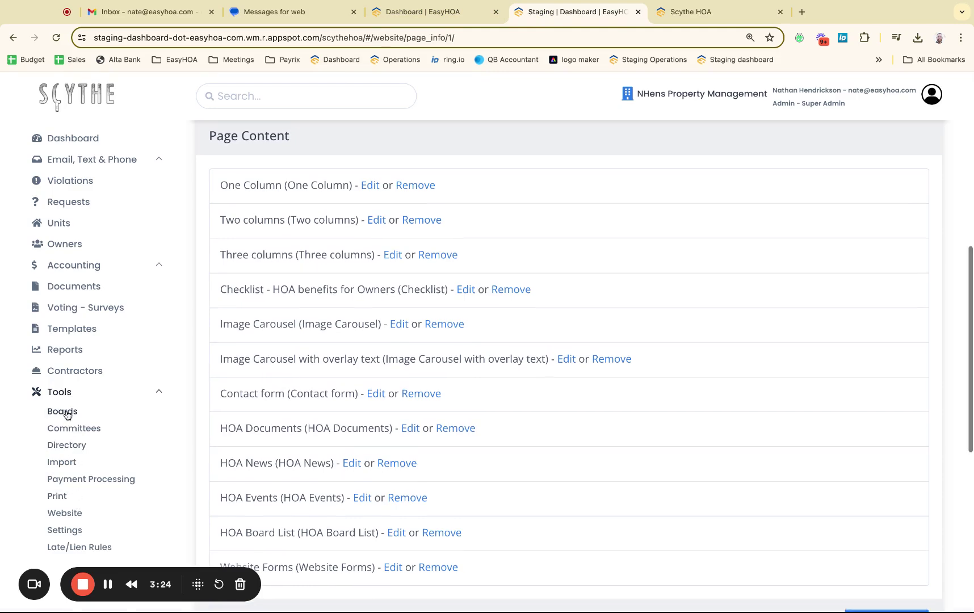
click(66, 413)
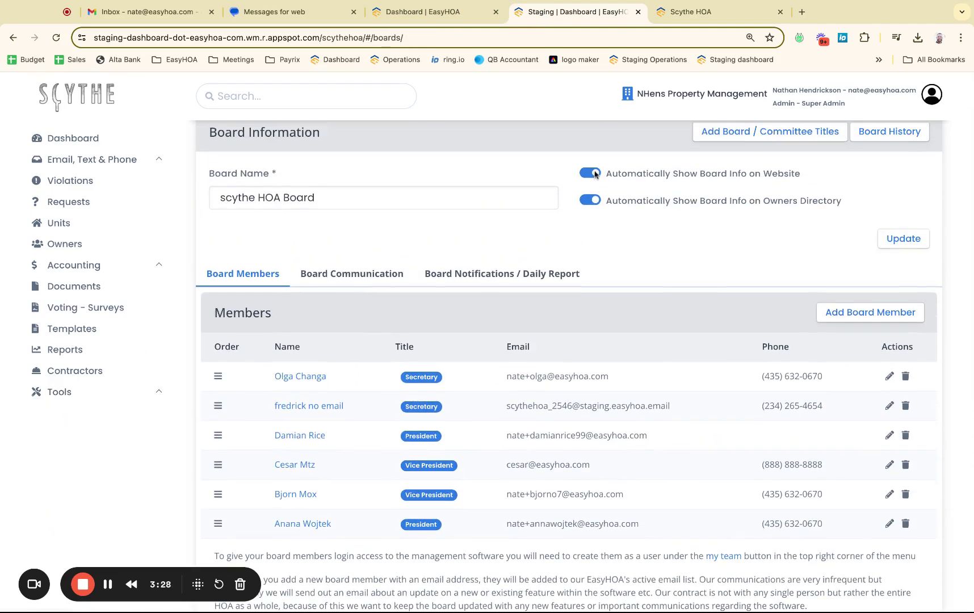
click(594, 174)
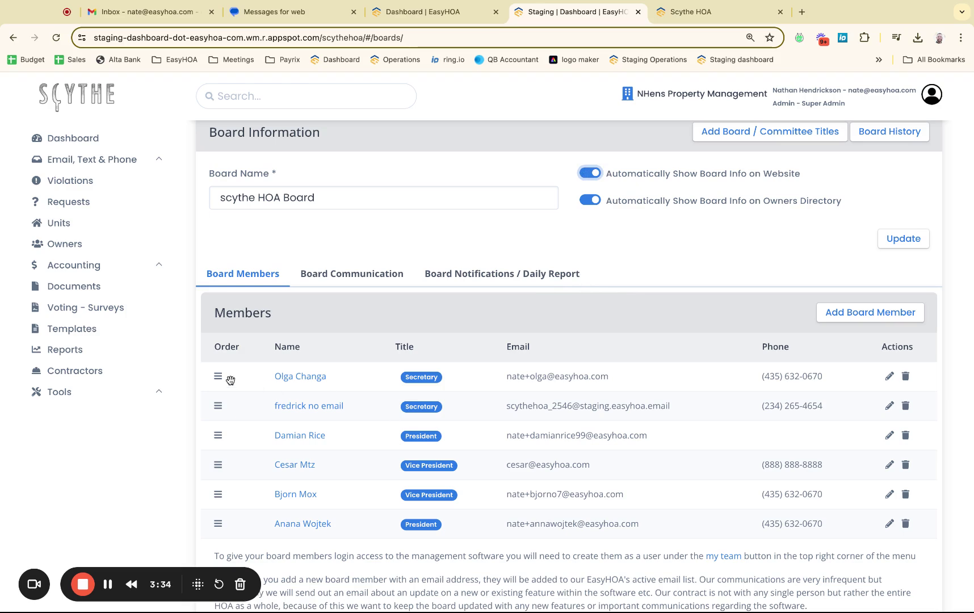
drag(227, 379, 227, 416)
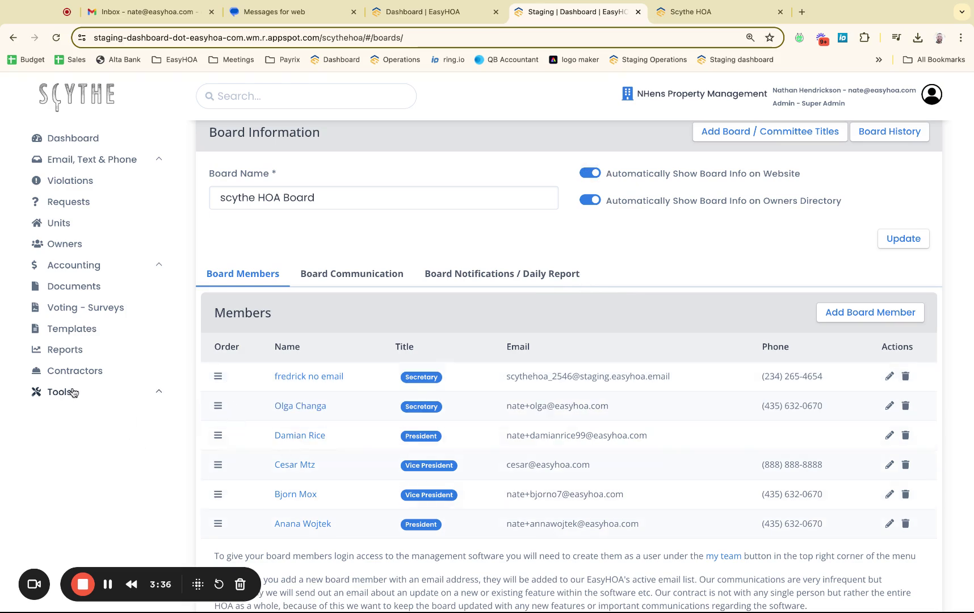
Step: Return to the public Scythe HOA site and examine the Website Forms section of its home page
key(ctrl+Tab)
scroll(430, 303, down, 3)
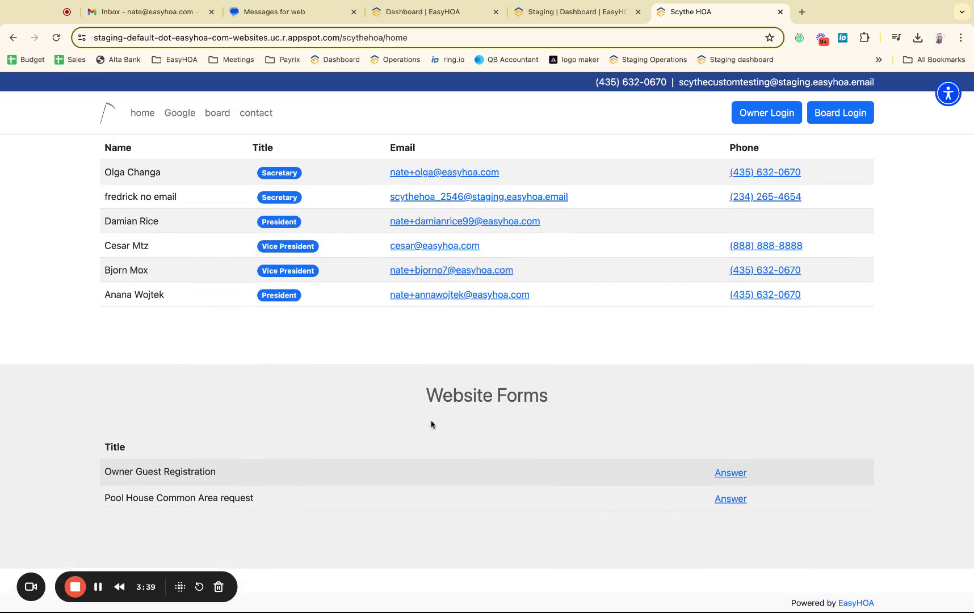
triple_click(561, 399)
click(294, 434)
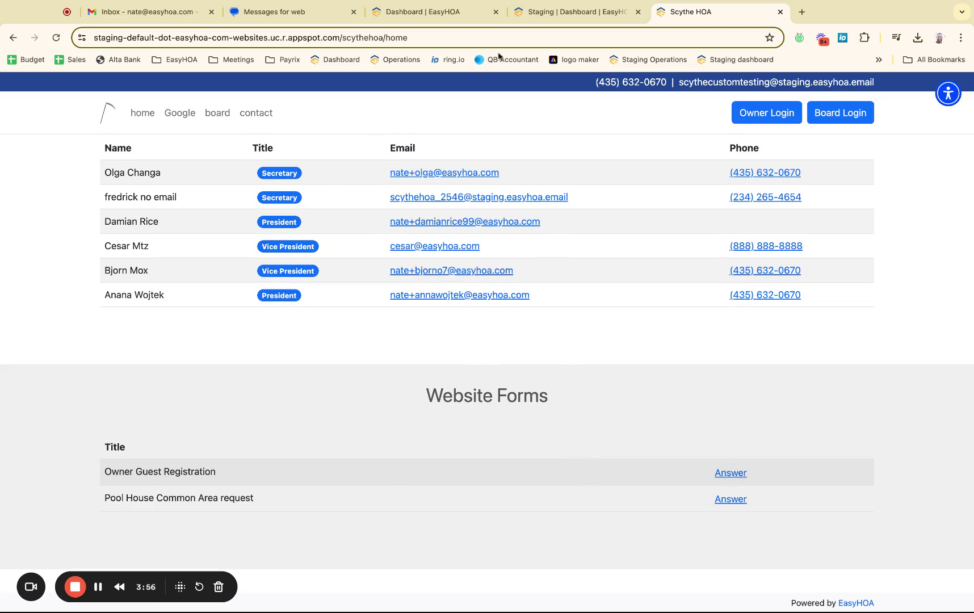
Step: Try the Google external link in the public site's navigation and return to the Scythe HOA home page
scroll(428, 206, up, 20)
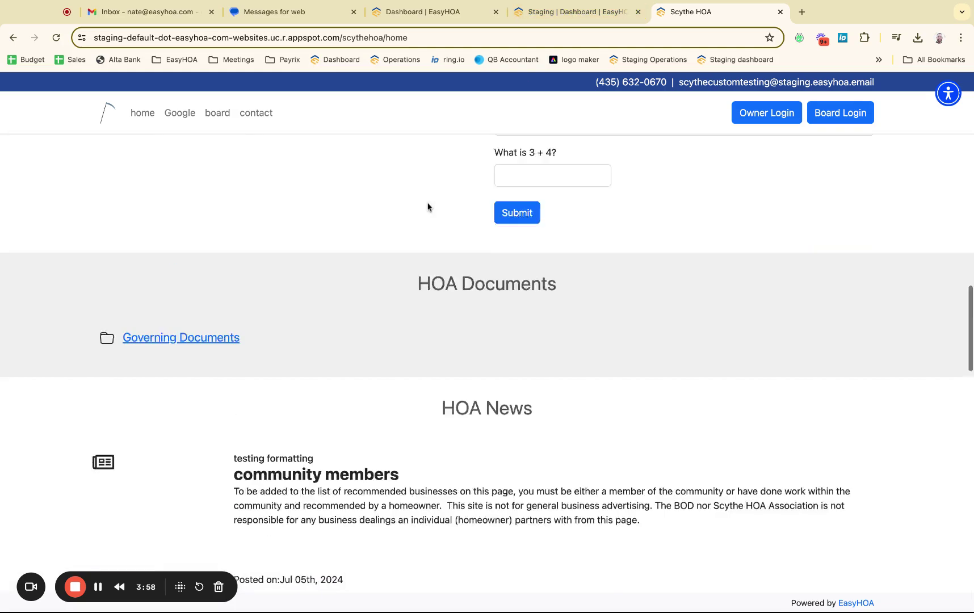
scroll(312, 204, down, 1)
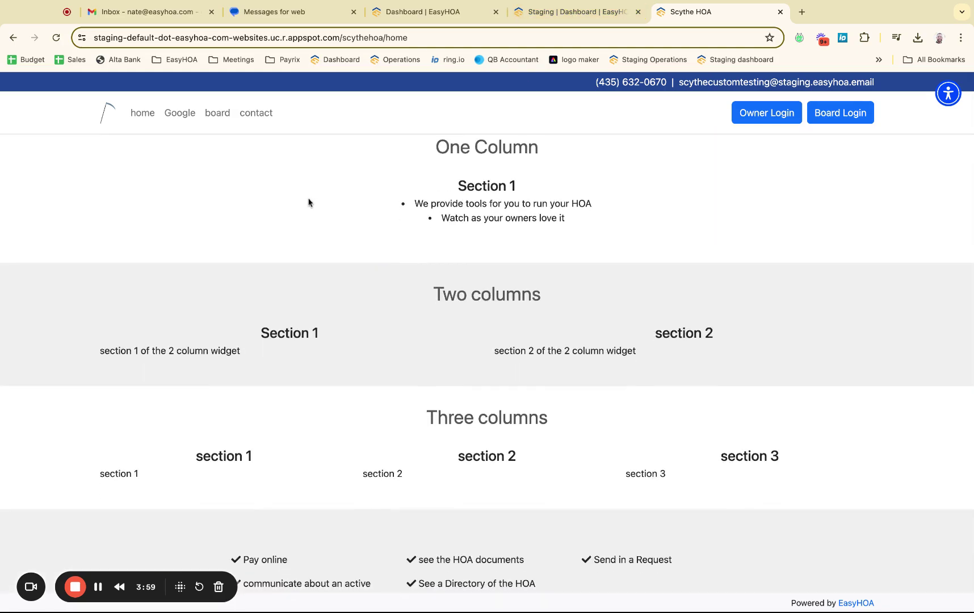
click(179, 113)
click(680, 14)
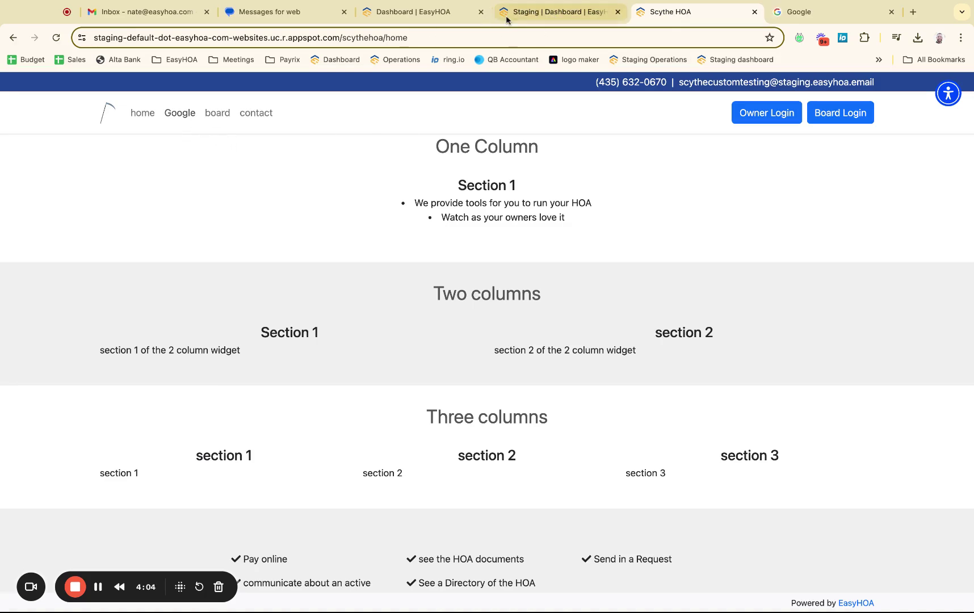
Step: Switch to the EasyHOA dashboard and open the website's Manage Pages list
click(550, 14)
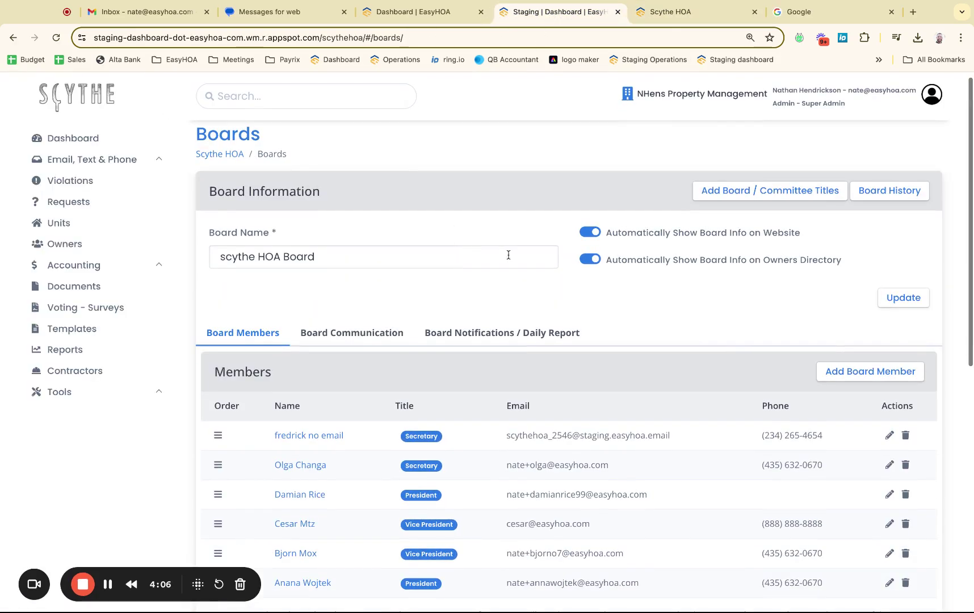
scroll(511, 255, down, 2)
scroll(513, 254, up, 1)
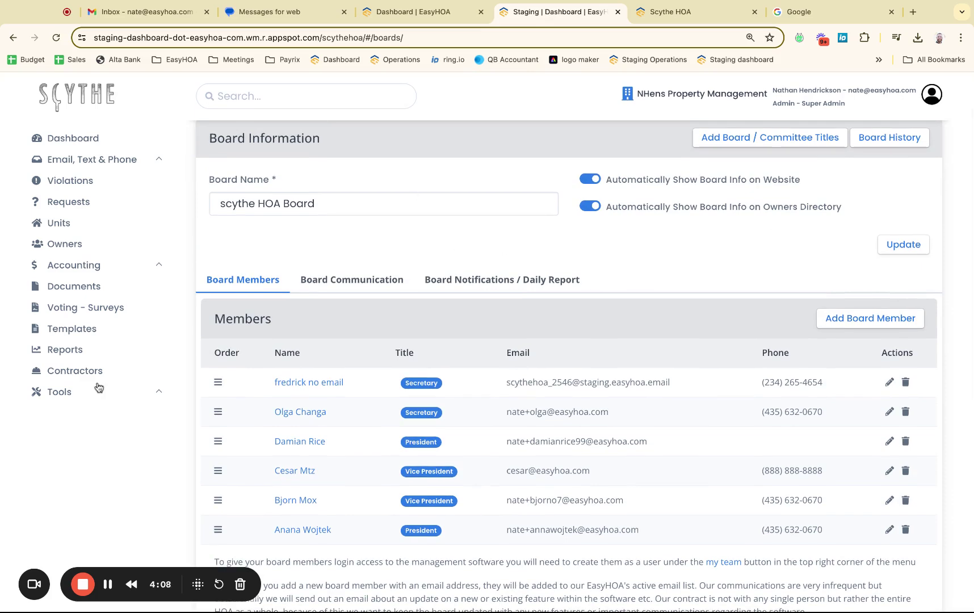
click(74, 398)
click(73, 515)
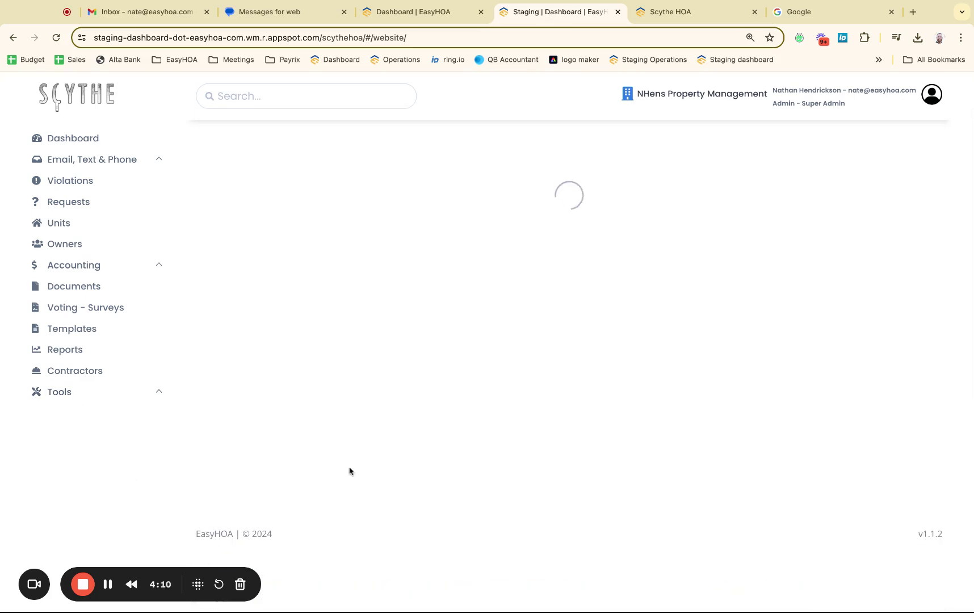
scroll(298, 128, up, 1)
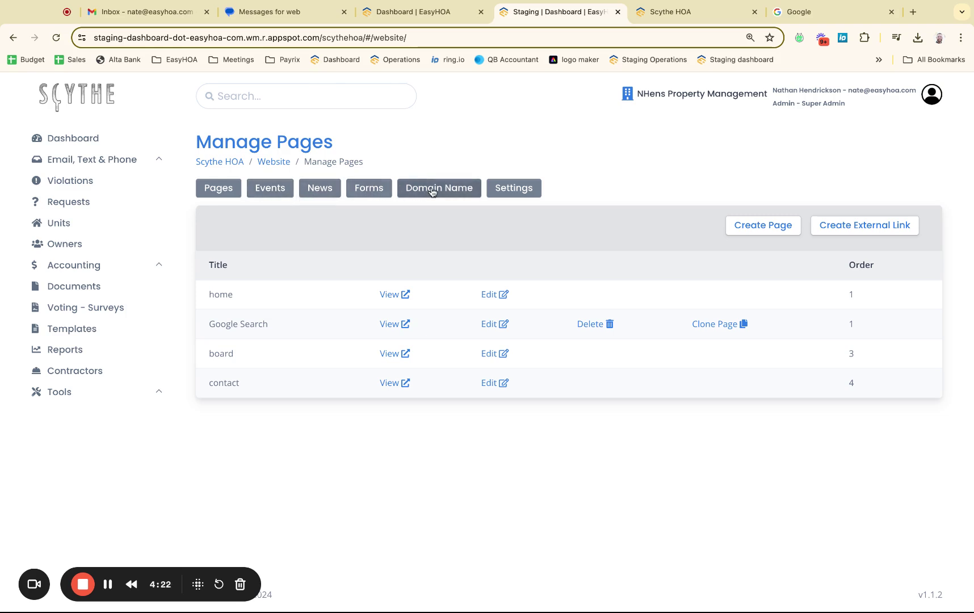
Step: Review the website's forms, domain name and display settings in EasyHOA
click(368, 191)
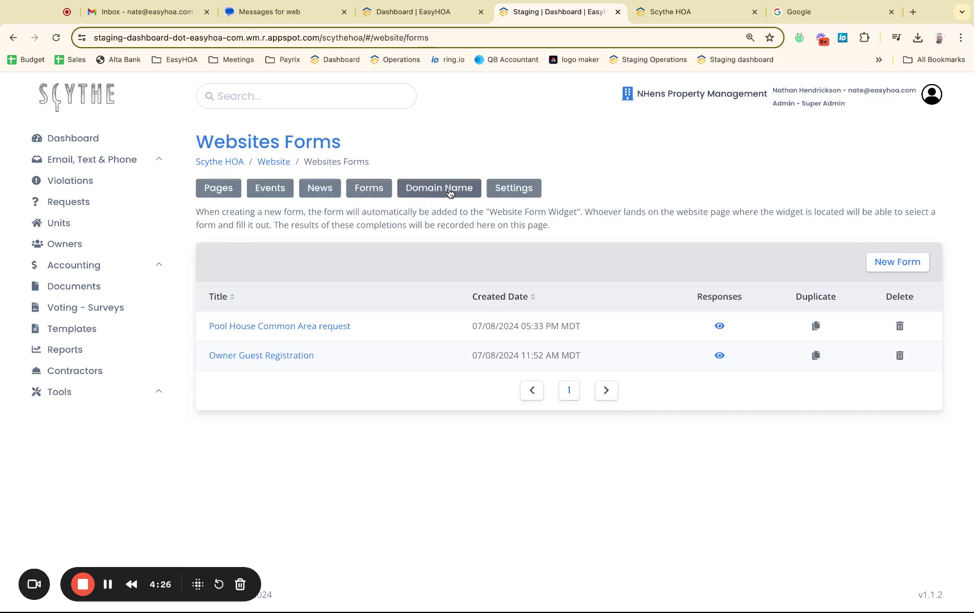
click(450, 194)
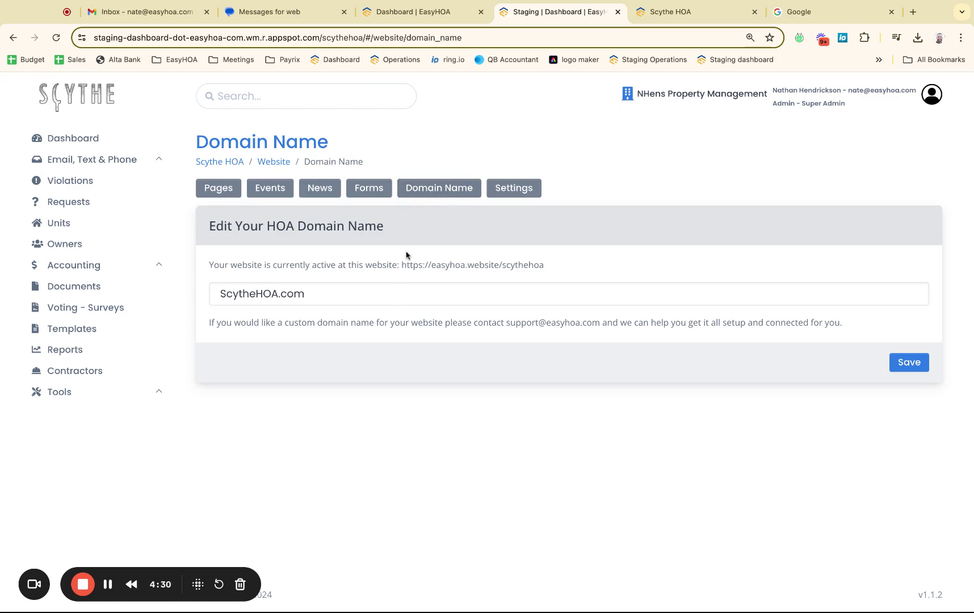
click(507, 191)
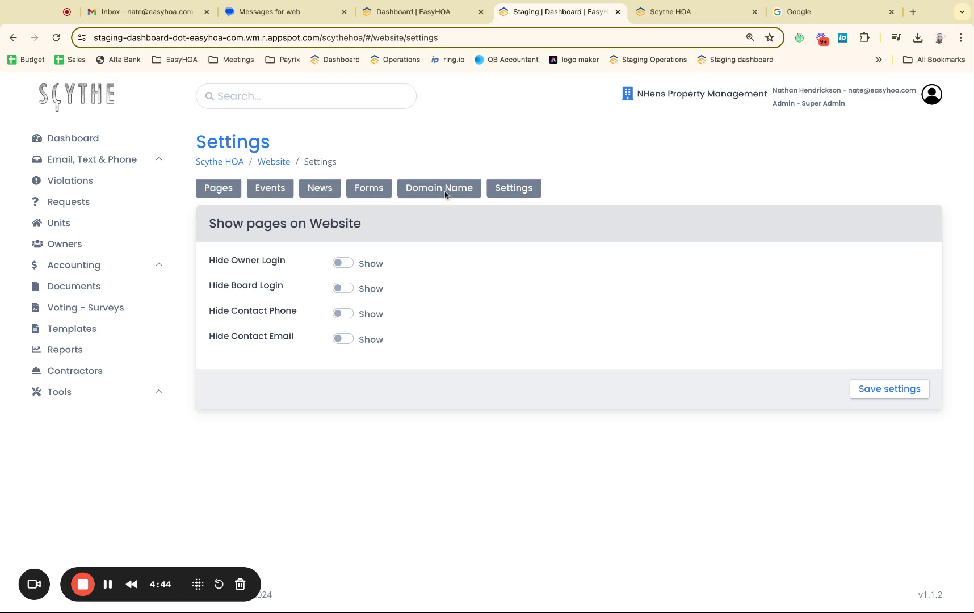
Step: Check the login and contact details and the board page on the public site, and return to the EasyHOA website settings
click(691, 12)
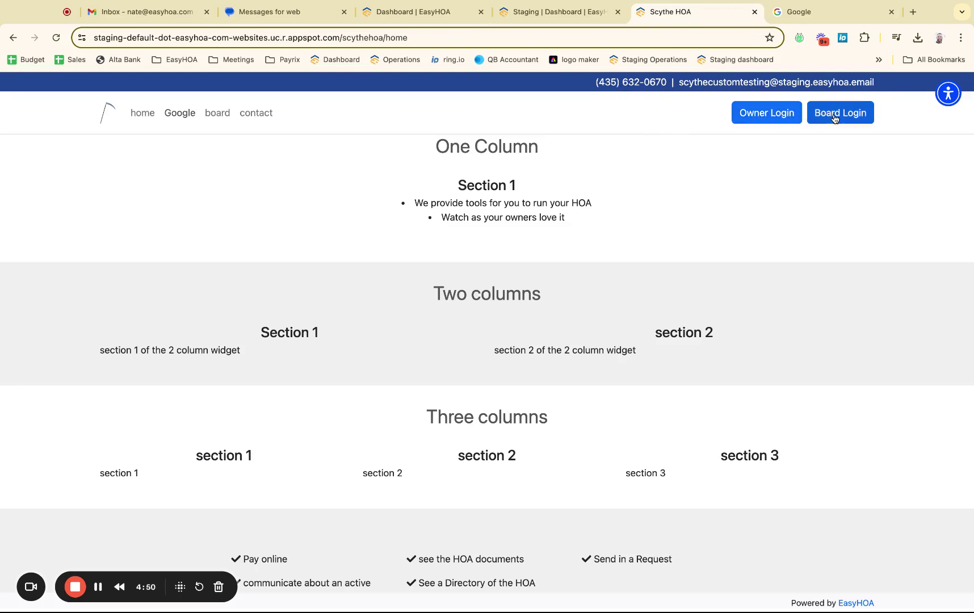
click(214, 113)
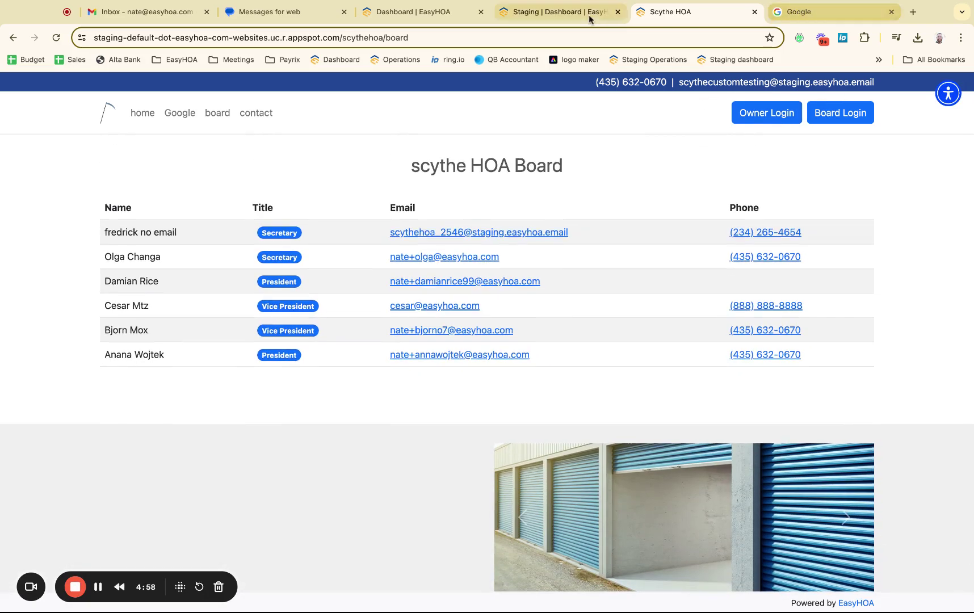
click(555, 14)
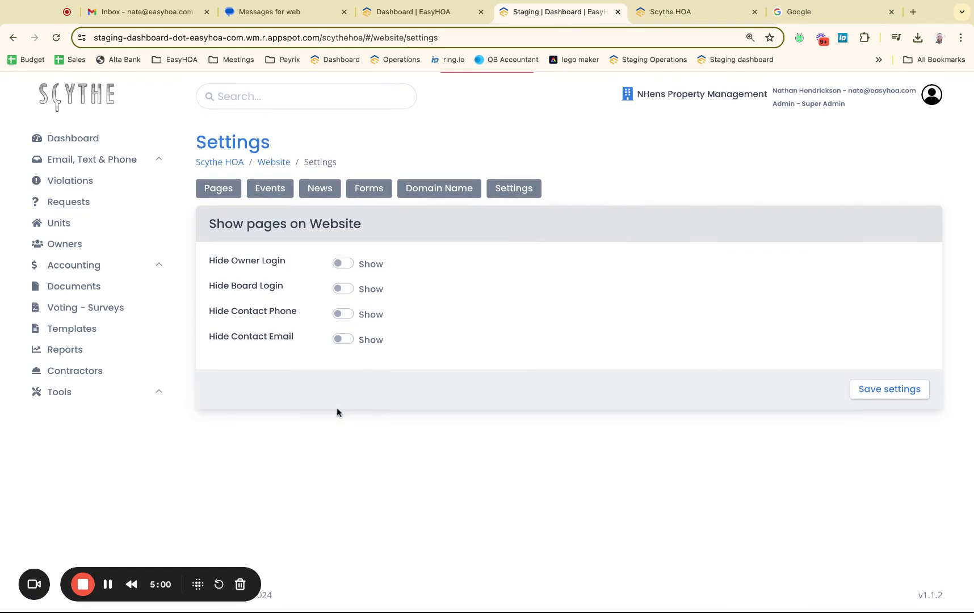